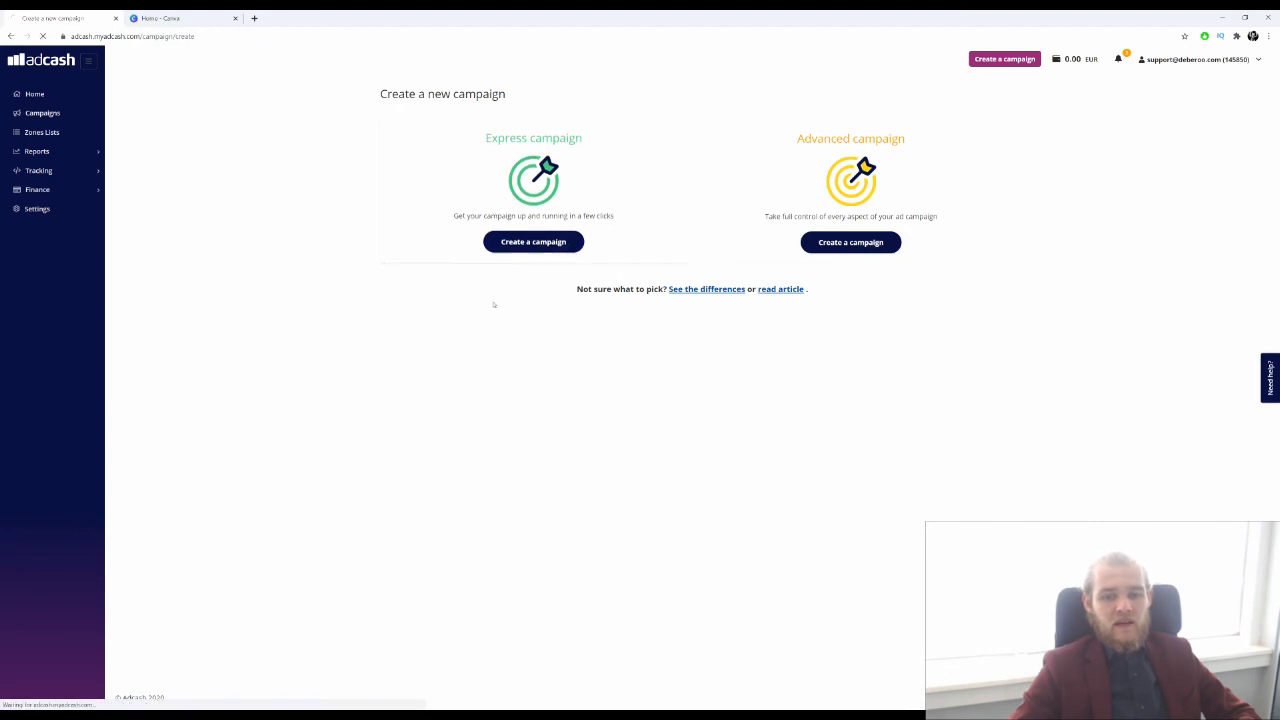
# Step: Create a new Express campaign with the campaign name "dfg" and the landing page URL "dfg.com"
pyautogui.click(517, 247)
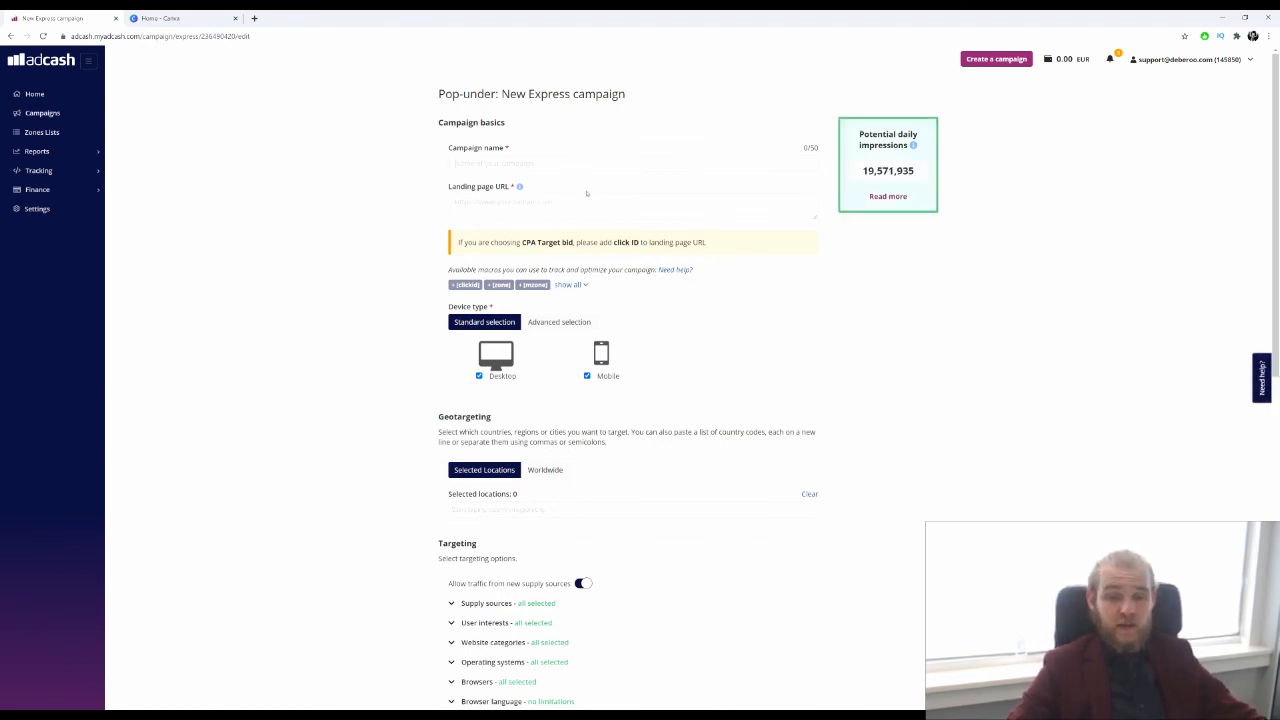
pyautogui.write('dfg')
pyautogui.click(591, 203)
pyautogui.write('dfg')
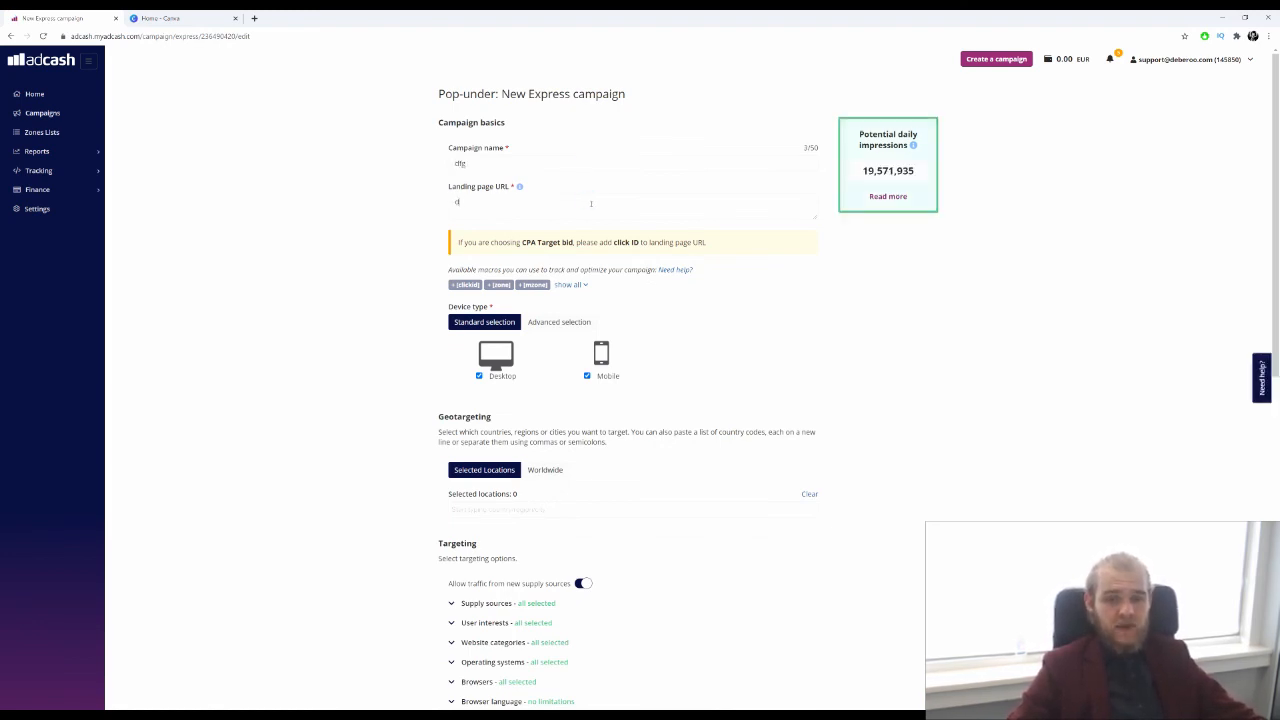
pyautogui.write('.com')
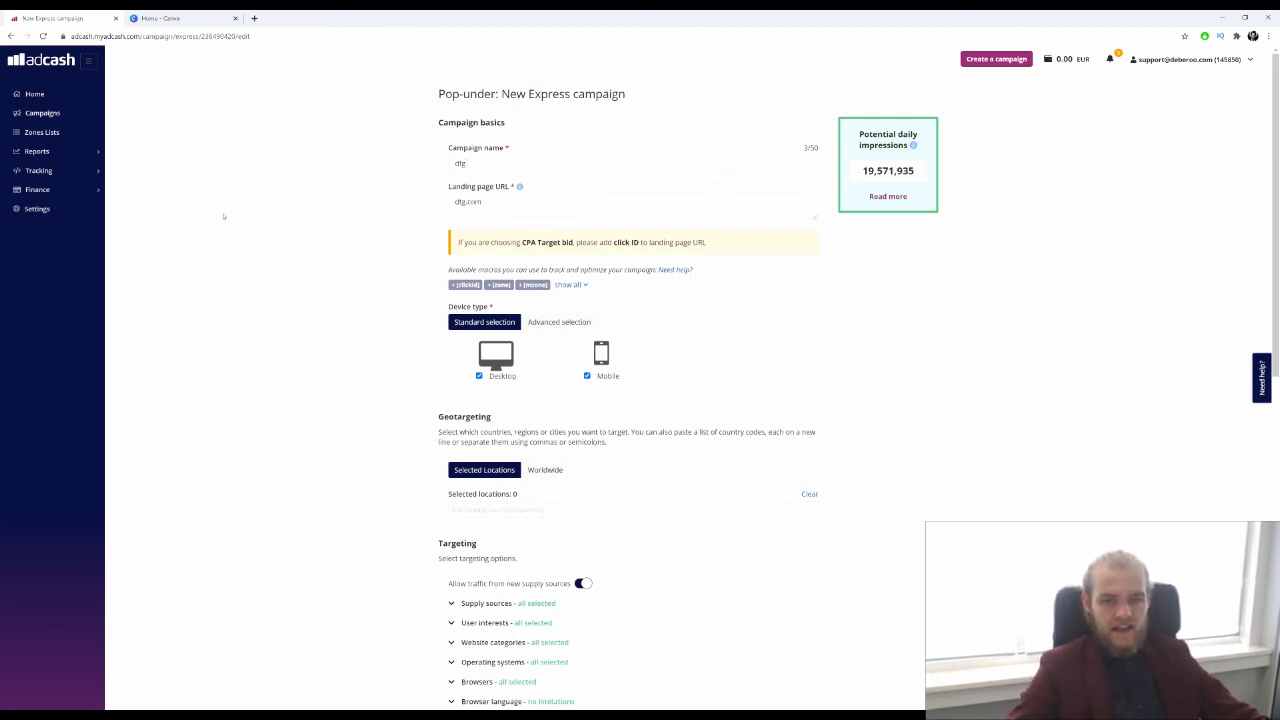
# Step: Try switching the desktop and mobile device types off and on, and check the advanced device selection before returning to the standard one
pyautogui.scroll(-1, 279, 237)
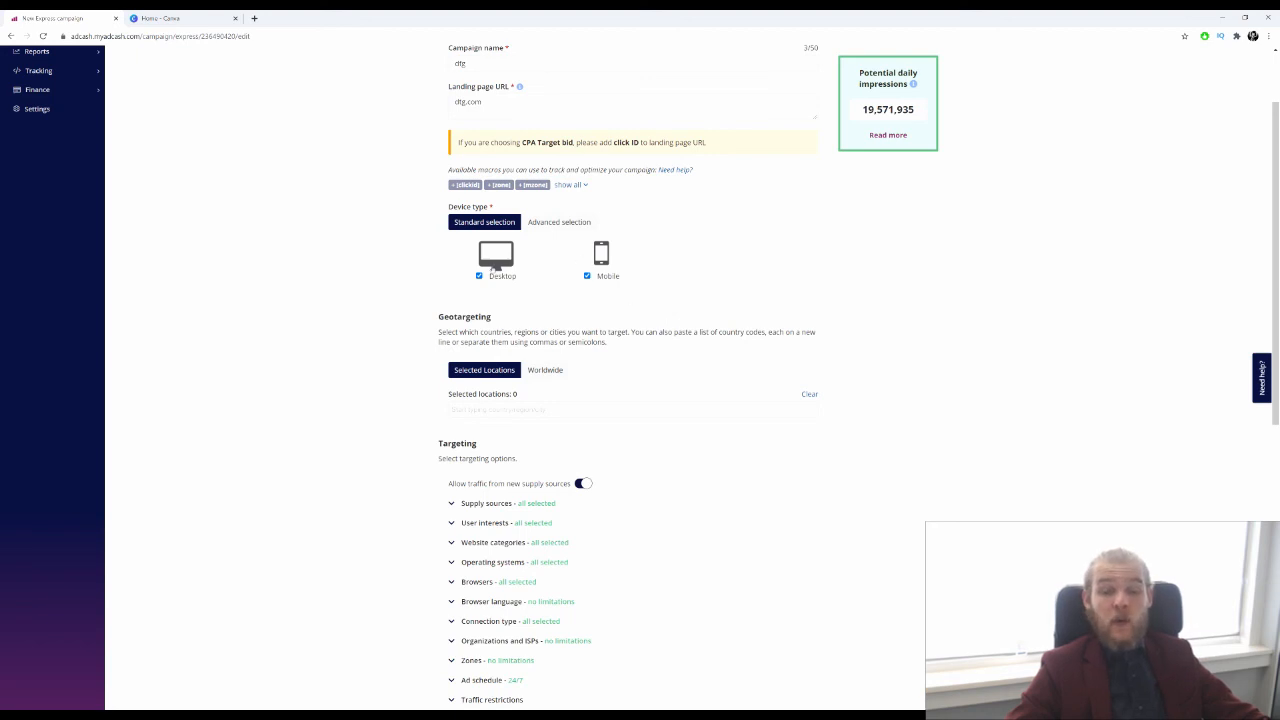
pyautogui.click(588, 276)
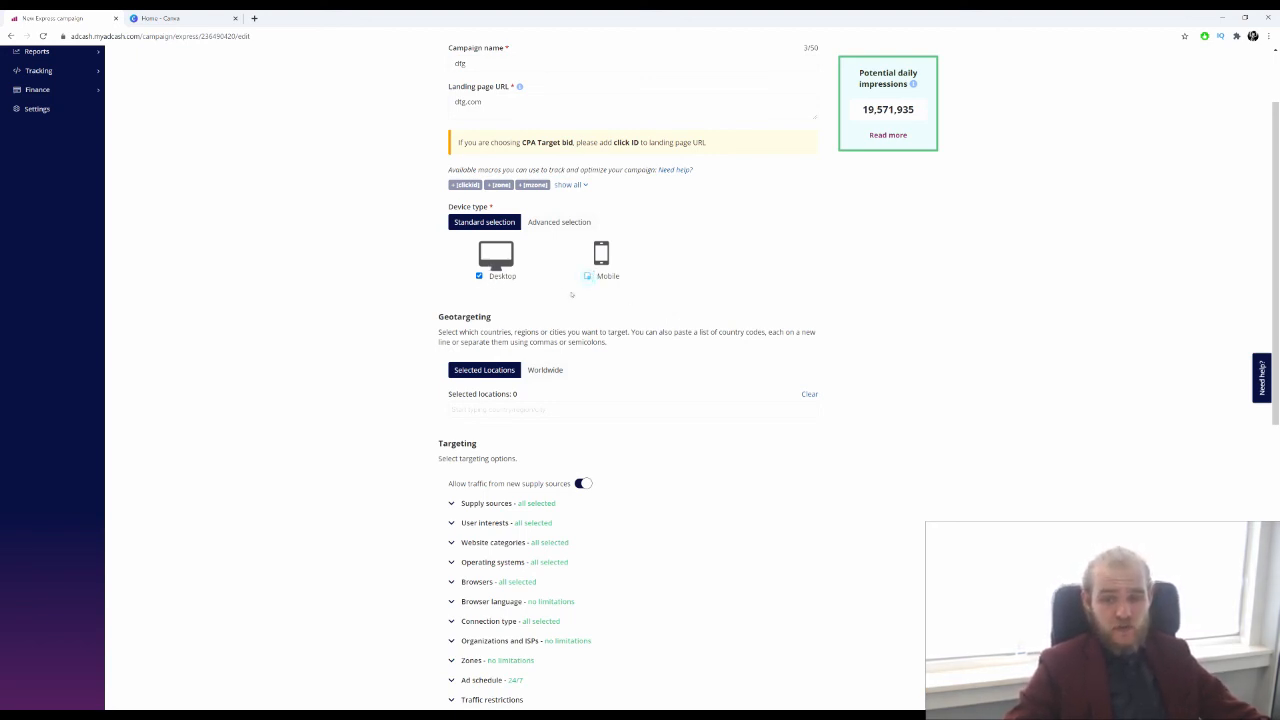
pyautogui.click(588, 276)
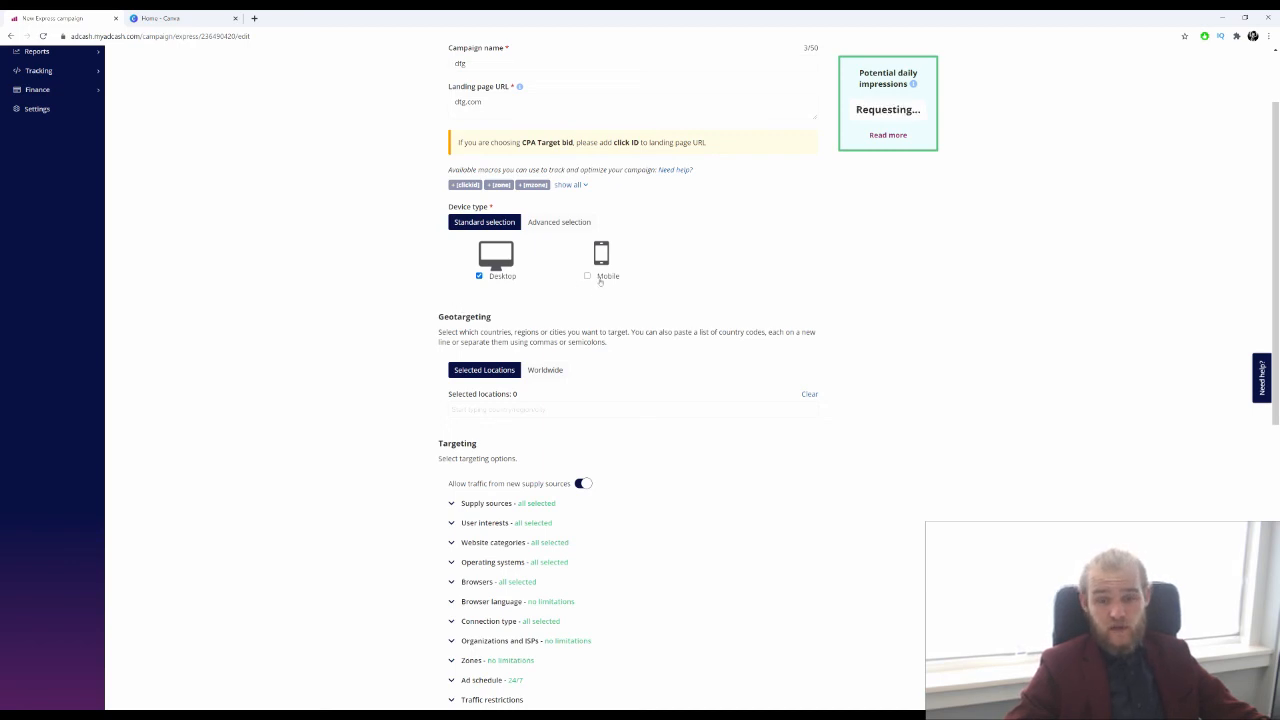
pyautogui.click(479, 276)
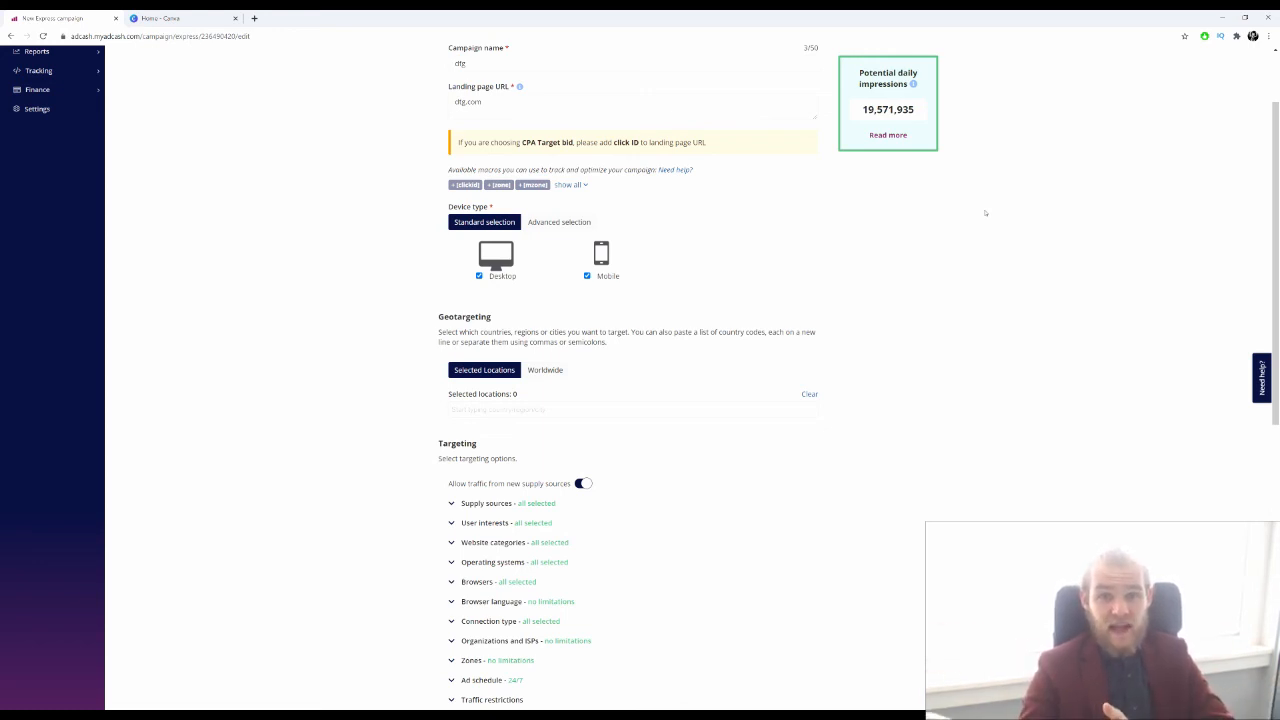
pyautogui.click(559, 222)
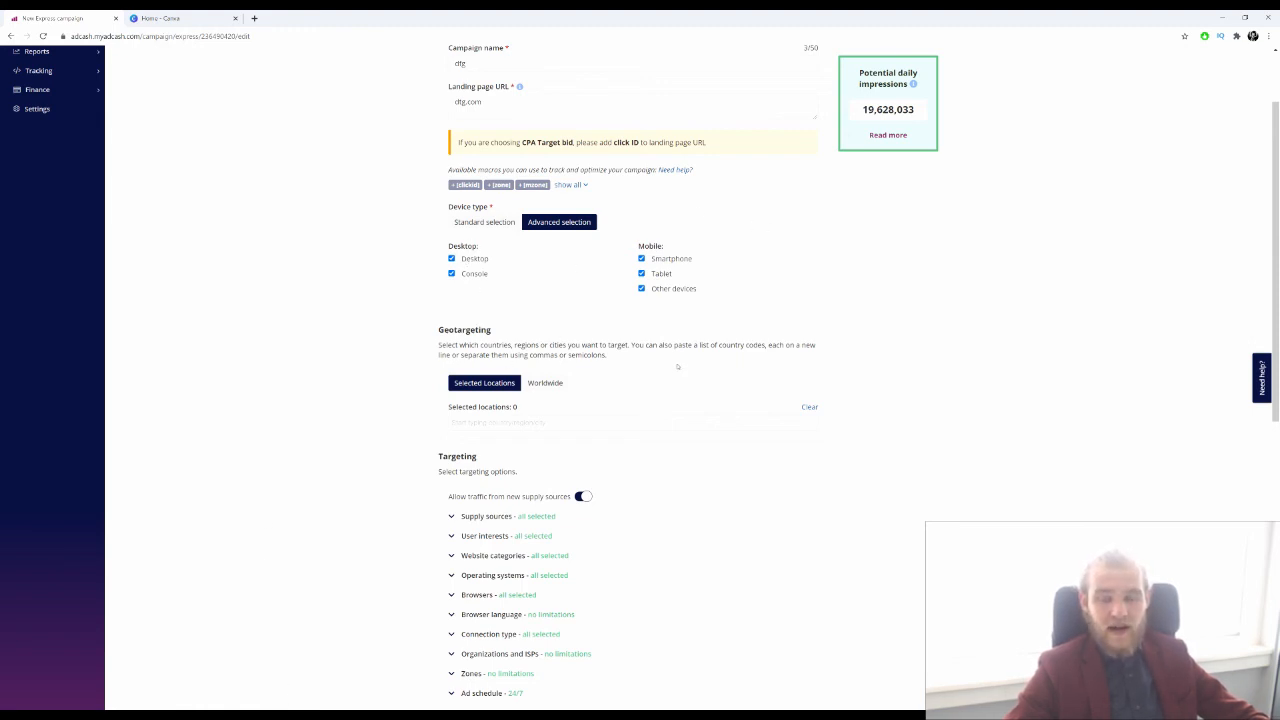
pyautogui.click(484, 222)
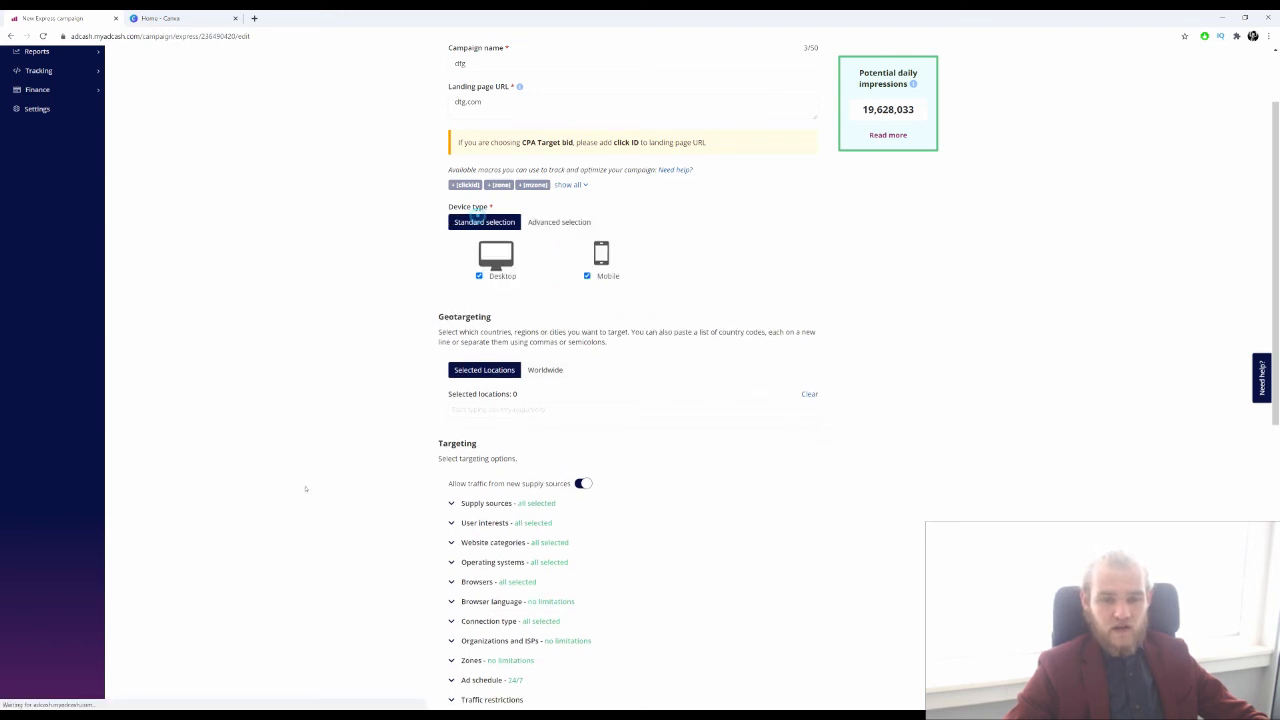
# Step: Add the countries United Kingdom, United States and Australia to the campaign's geotargeting locations
pyautogui.scroll(-3, 563, 385)
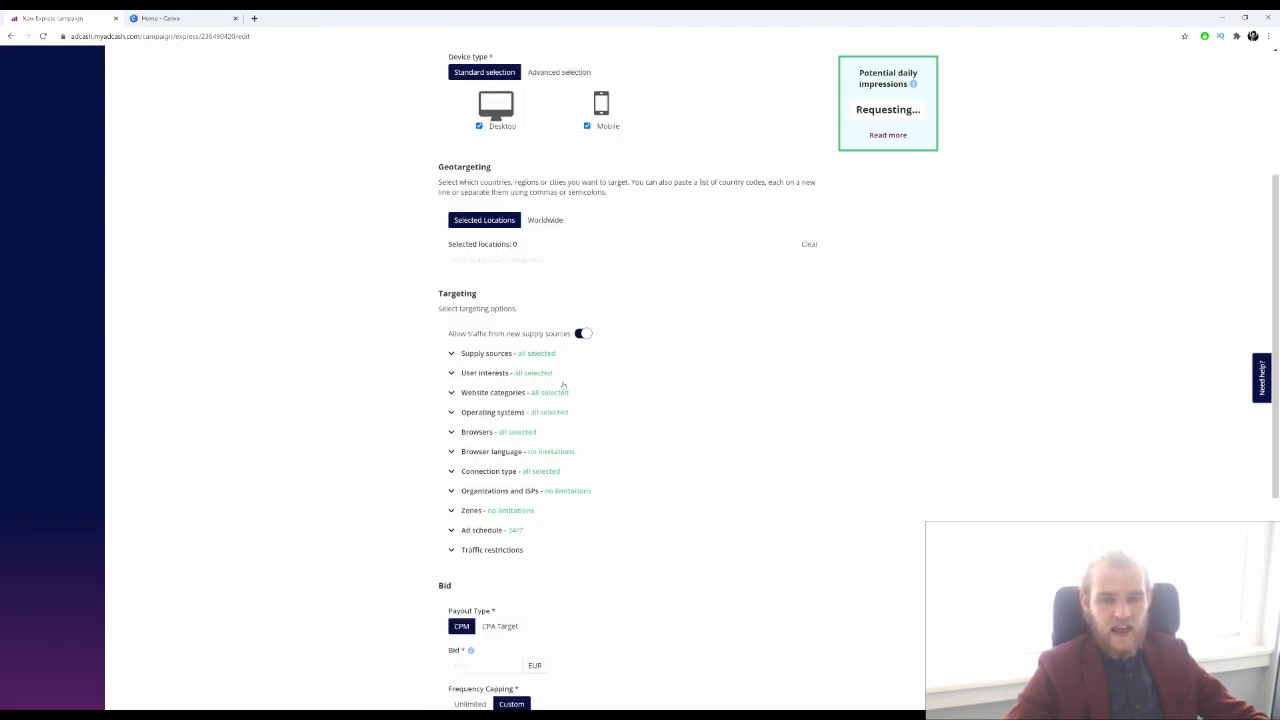
pyautogui.click(545, 258)
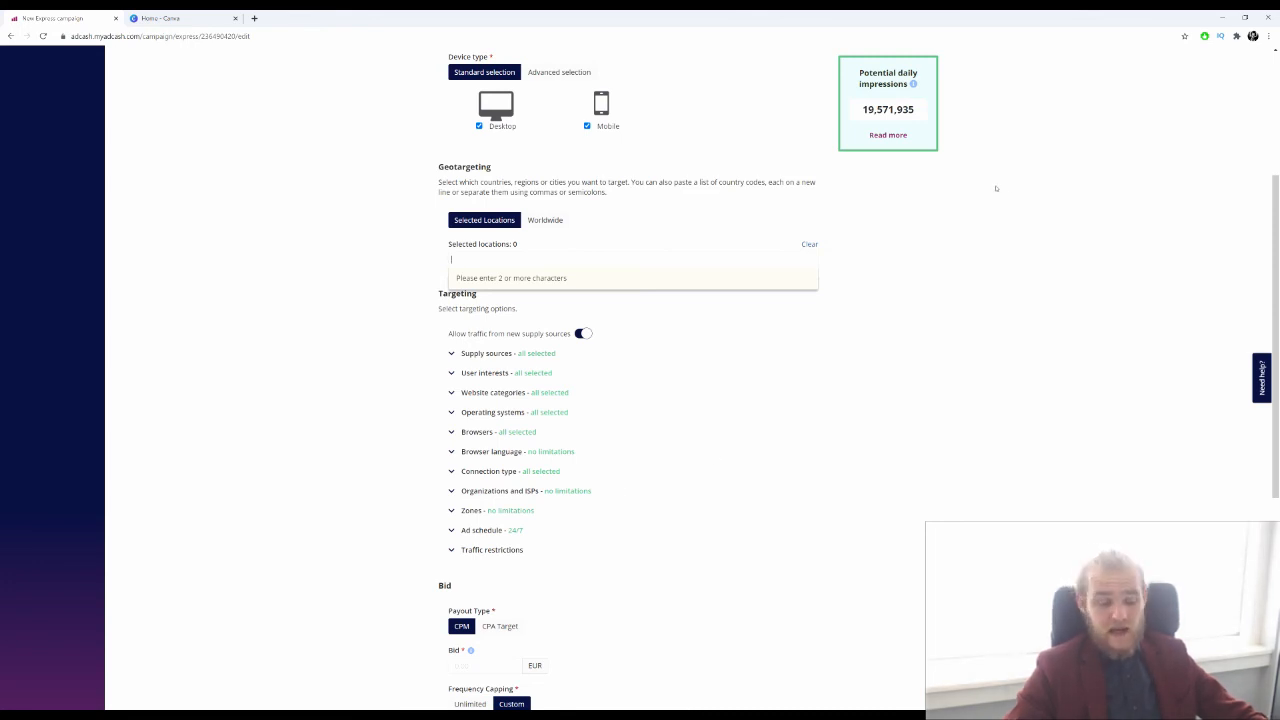
pyautogui.write('uni')
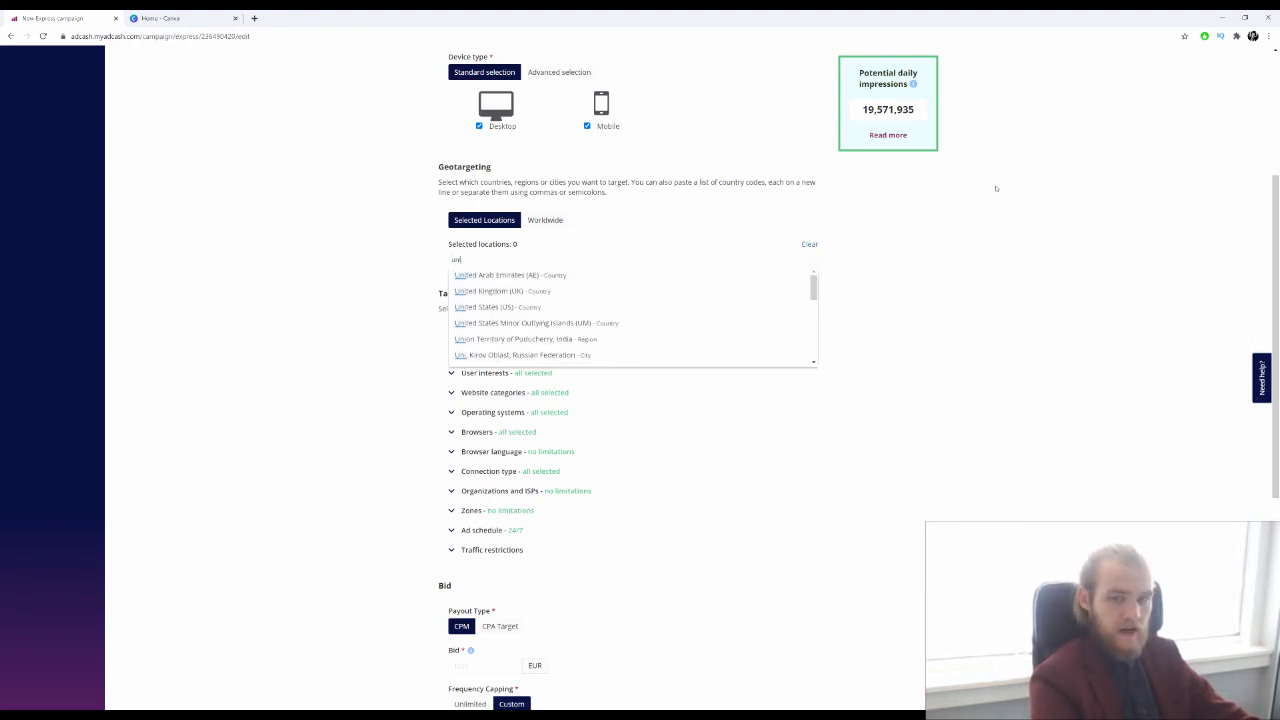
pyautogui.click(594, 291)
pyautogui.write('uni')
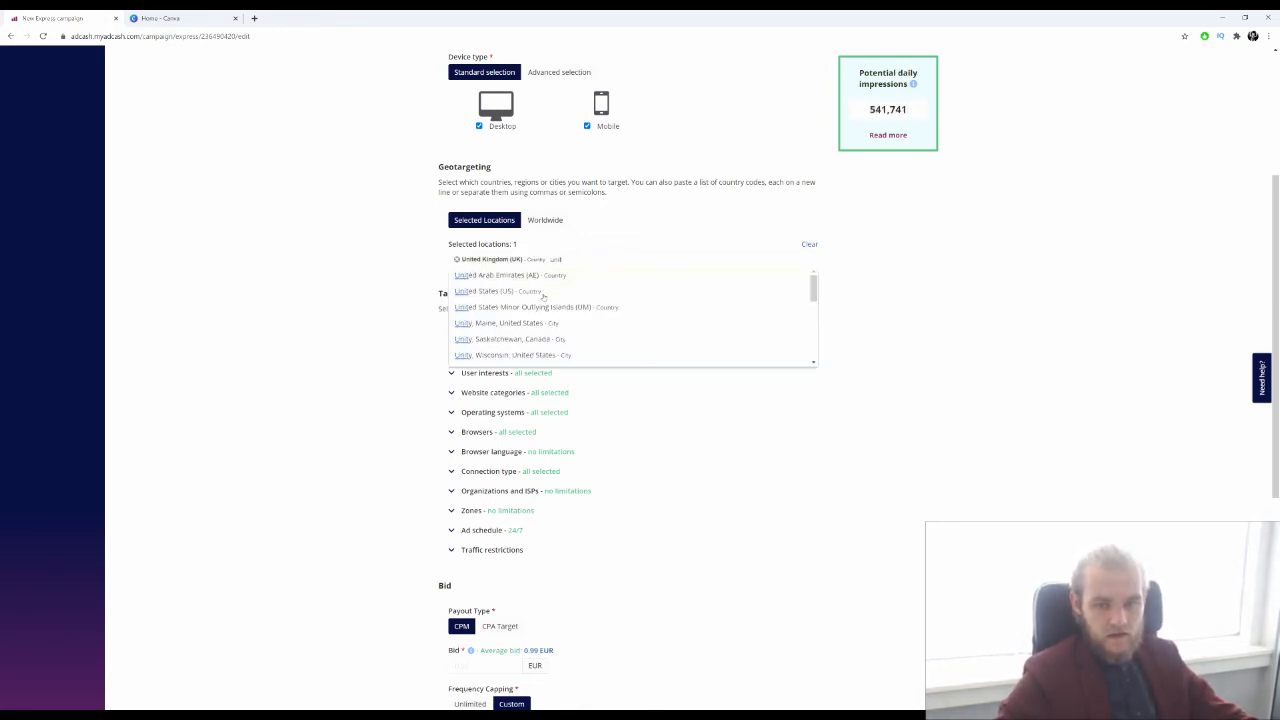
pyautogui.click(543, 290)
pyautogui.write('aust')
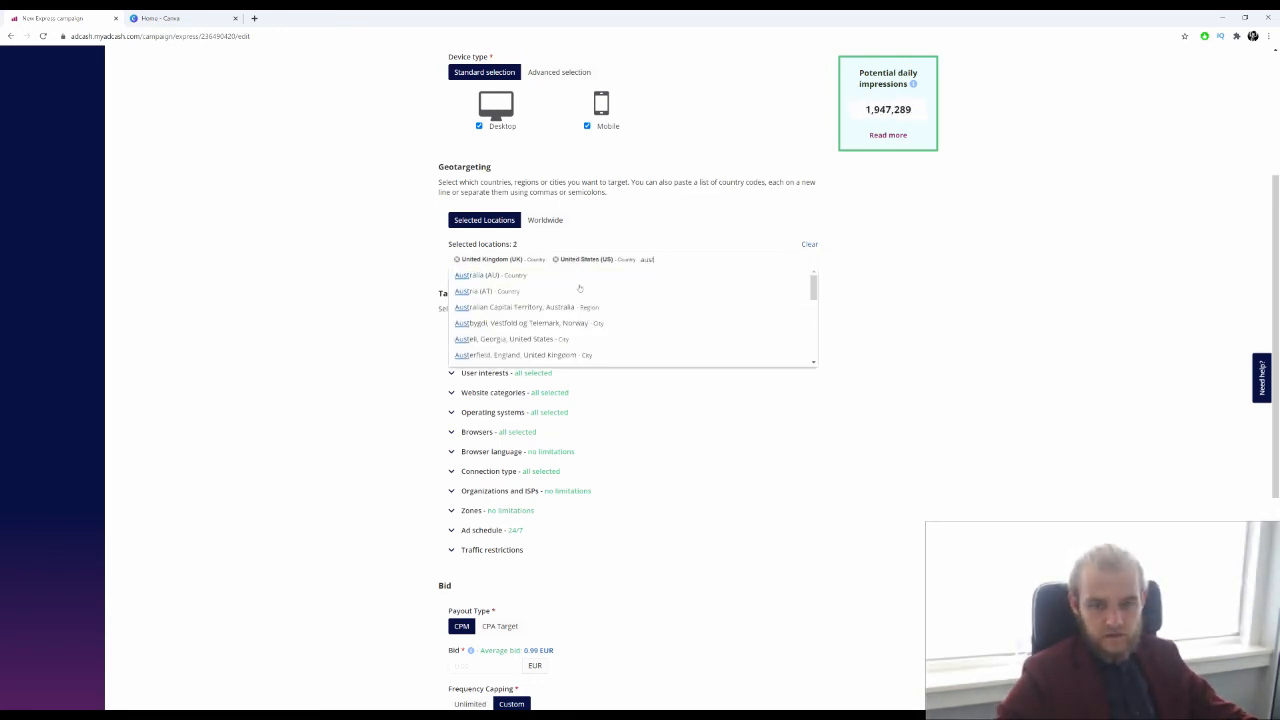
pyautogui.click(545, 277)
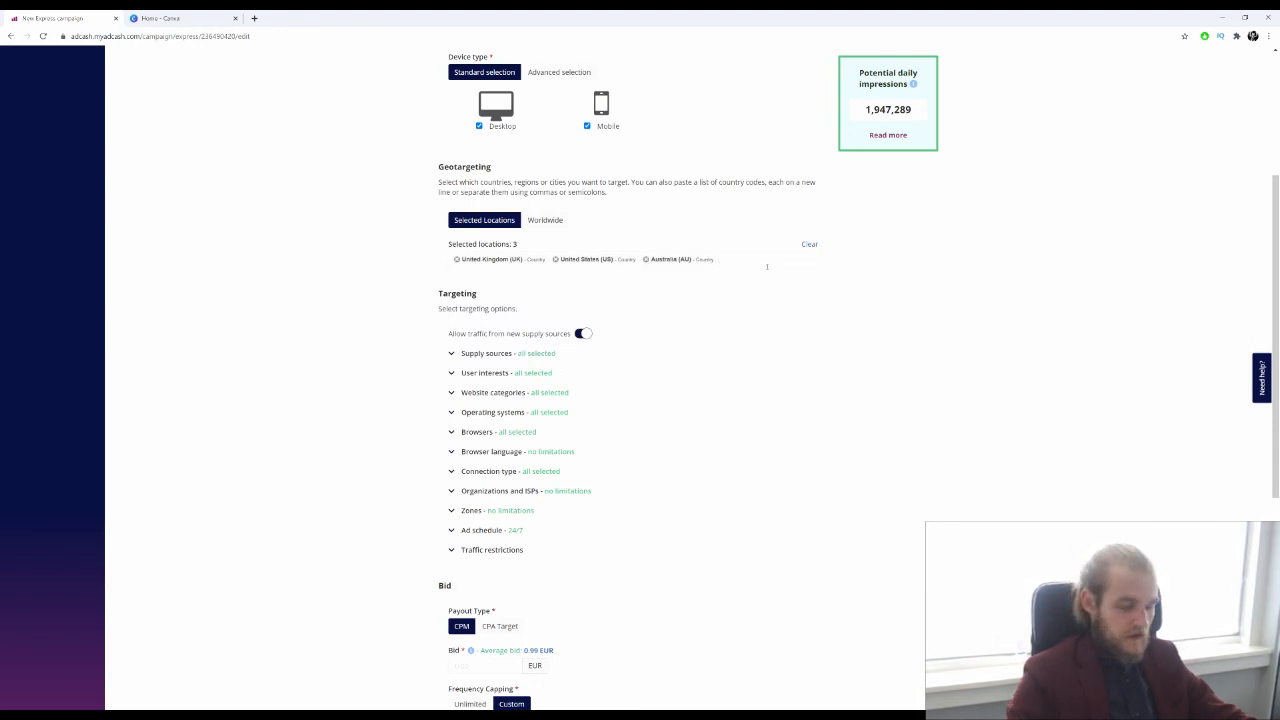
# Step: Add New Zealand and Canada to the campaign's geotargeting locations
pyautogui.write('cana')
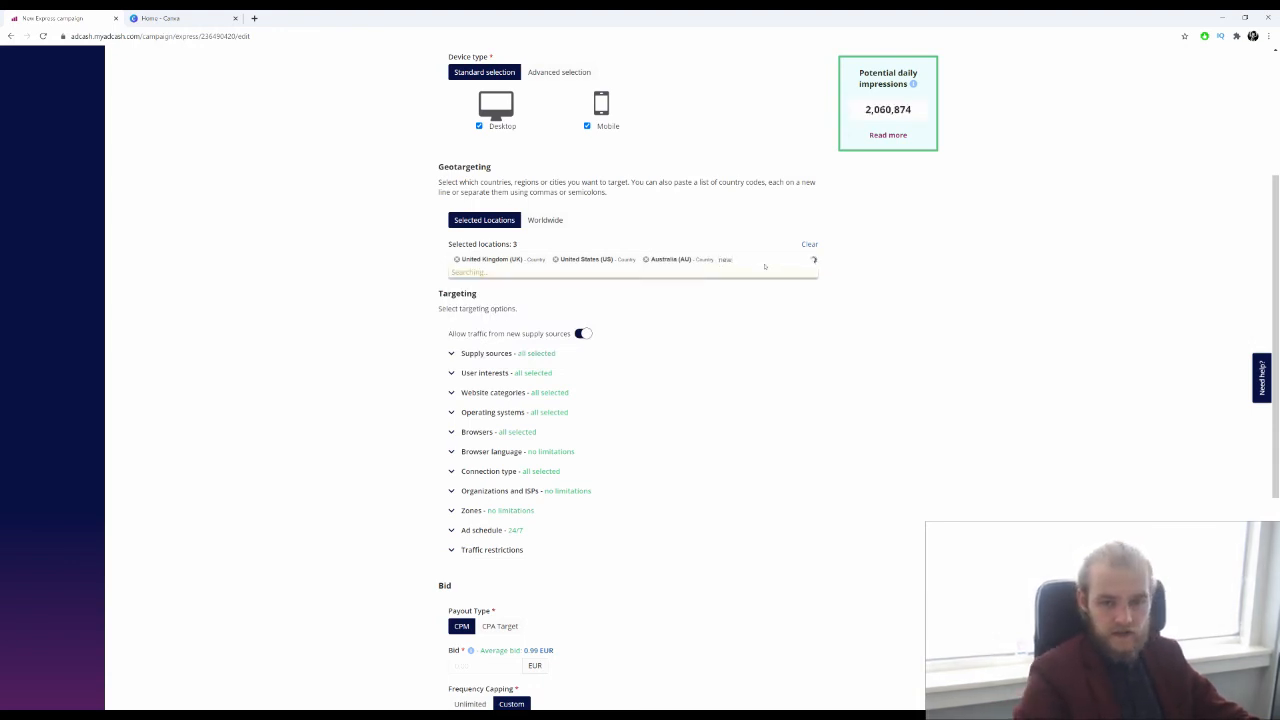
pyautogui.click(516, 296)
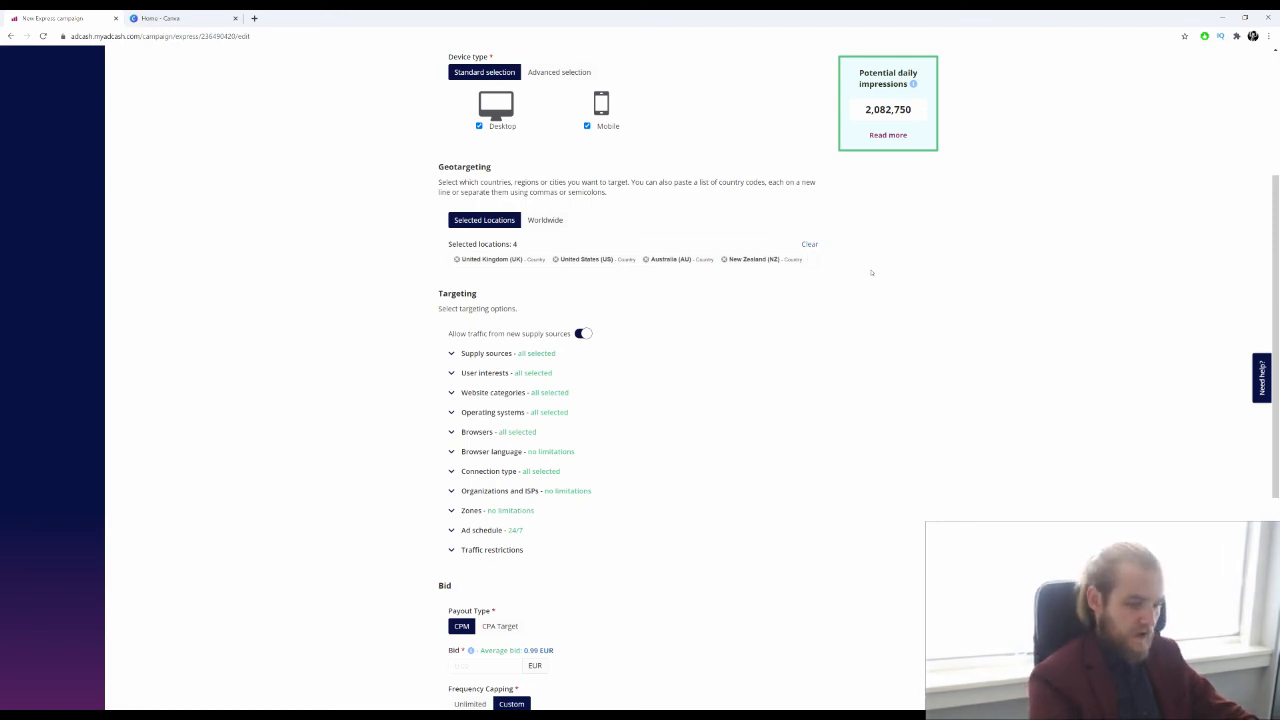
pyautogui.write('can')
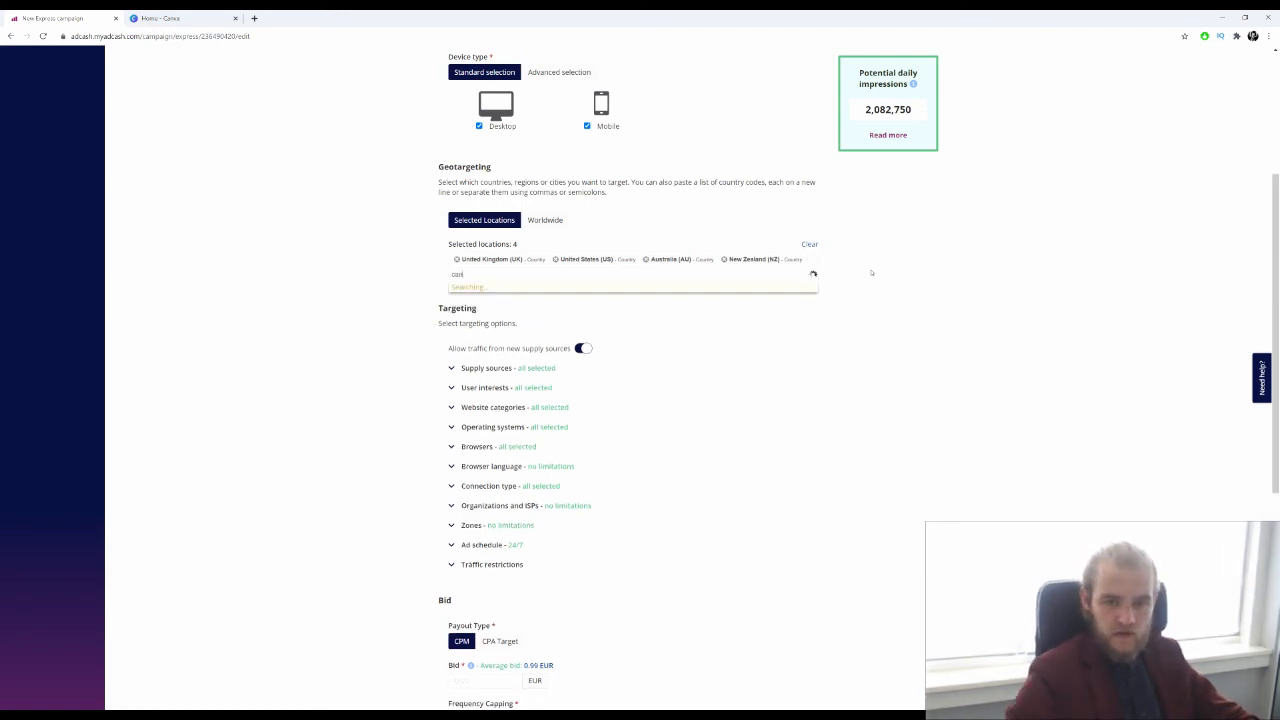
pyautogui.scroll(-1, 600, 331)
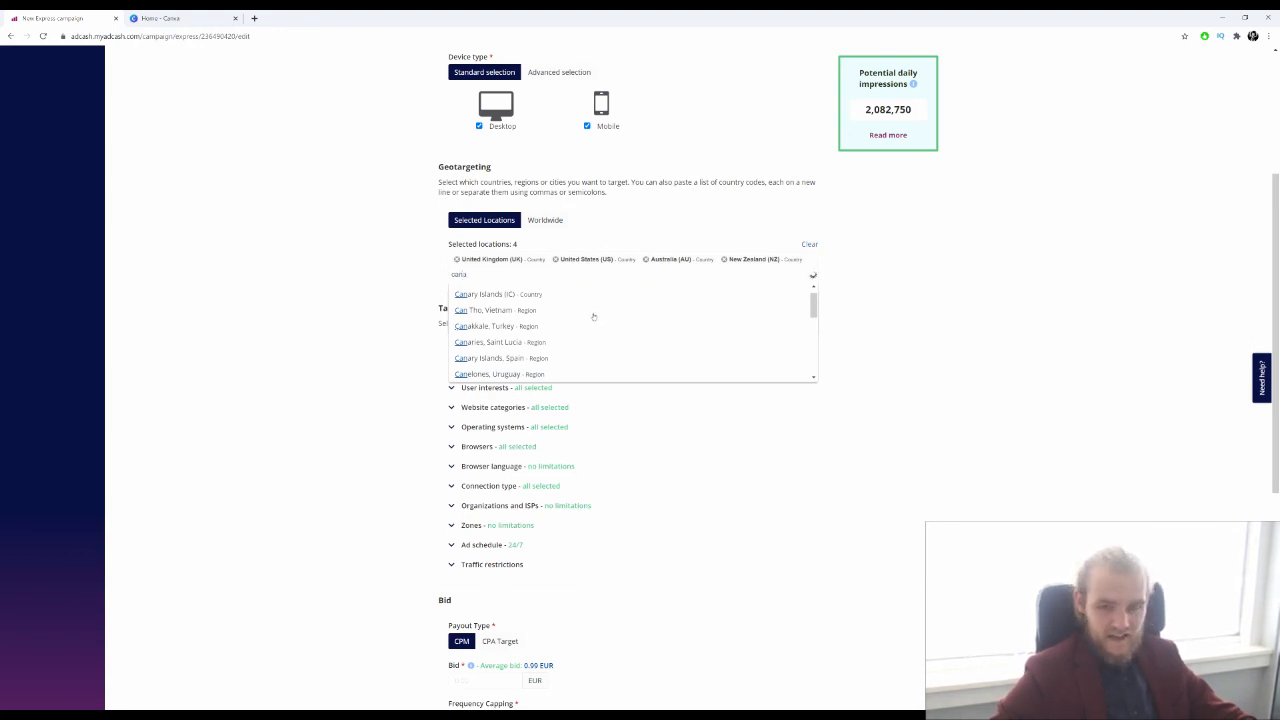
pyautogui.write('a')
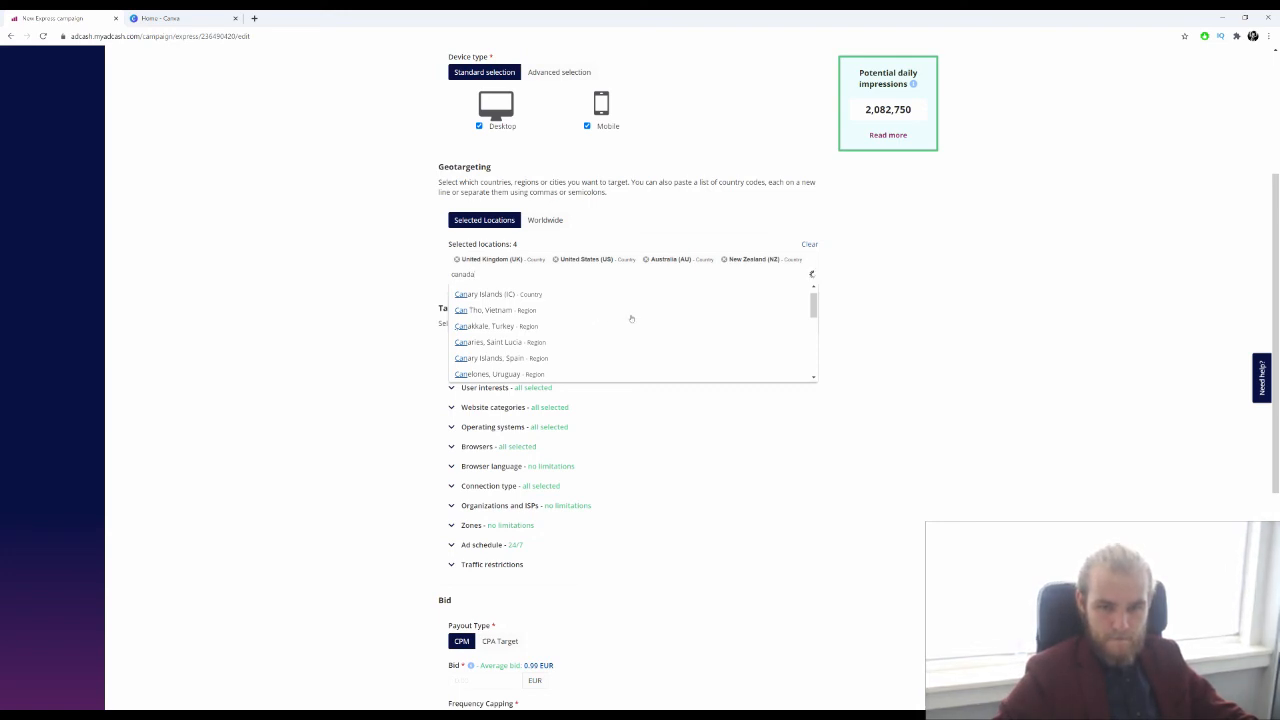
pyautogui.click(538, 294)
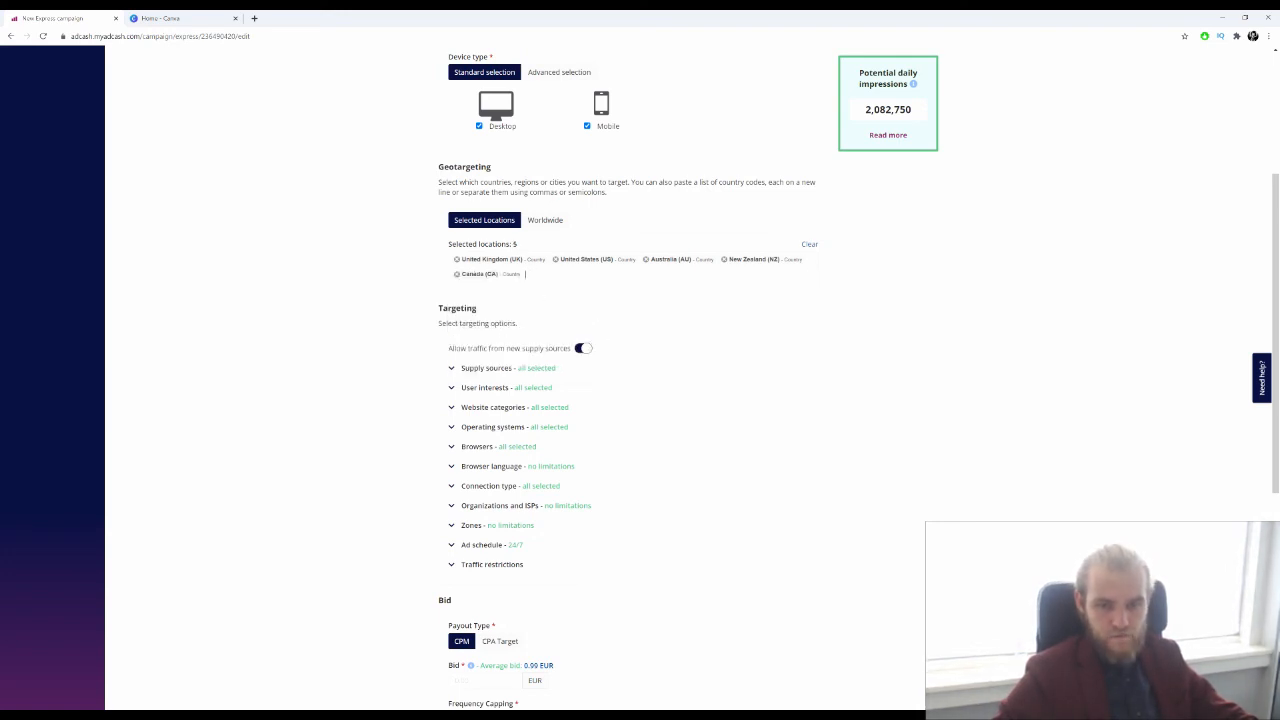
# Step: Look through the list of supply sources in the targeting options, then collapse it
pyautogui.scroll(-1, 333, 392)
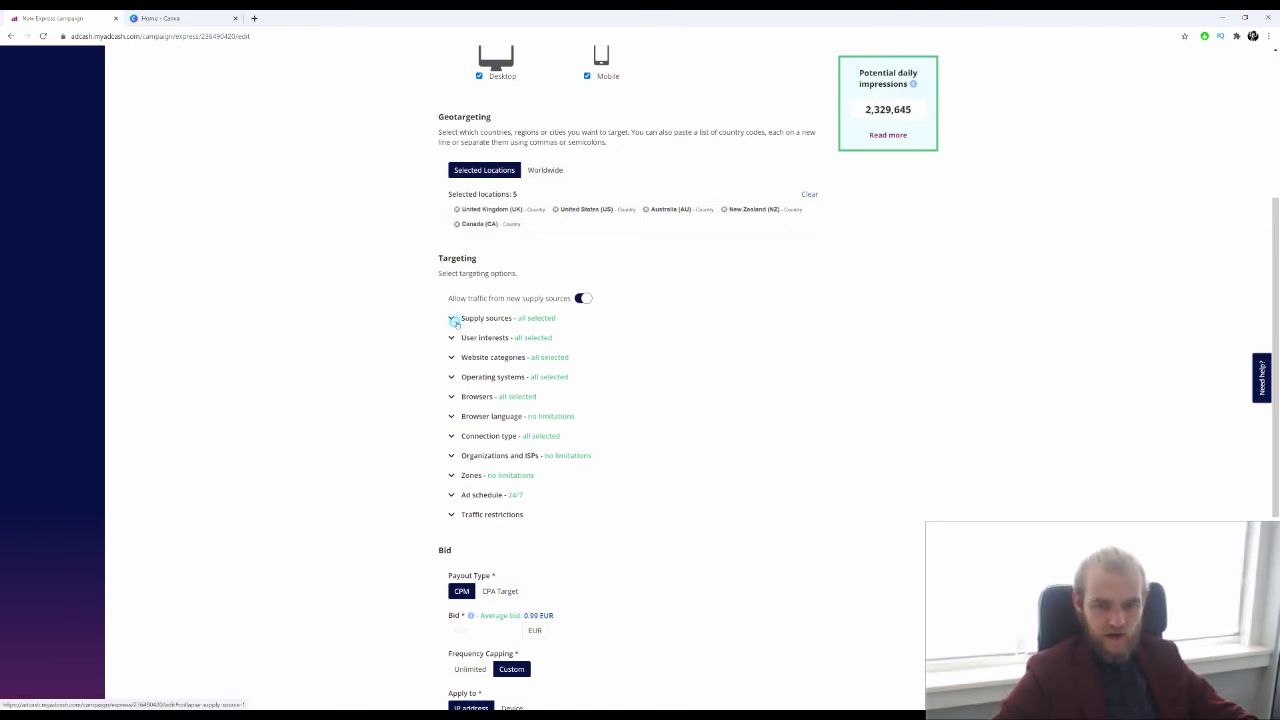
pyautogui.click(451, 318)
pyautogui.scroll(-2, 560, 400)
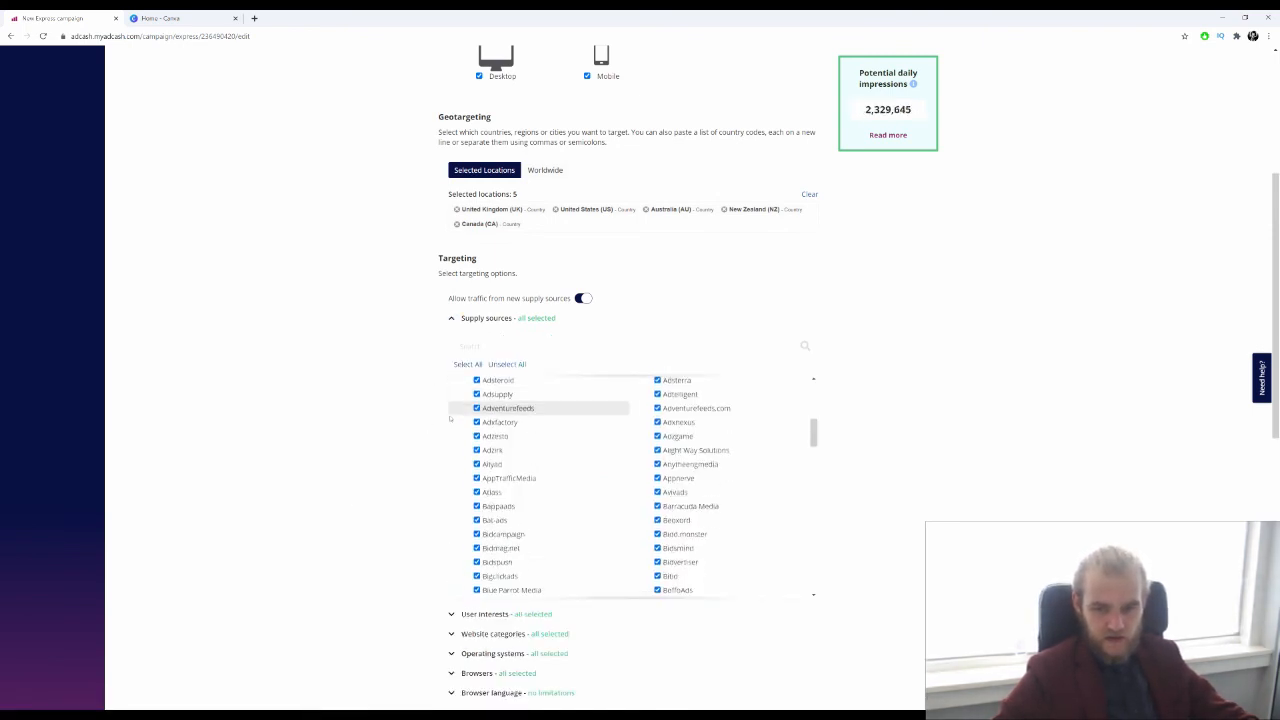
pyautogui.scroll(-4, 529, 590)
pyautogui.scroll(6, 529, 590)
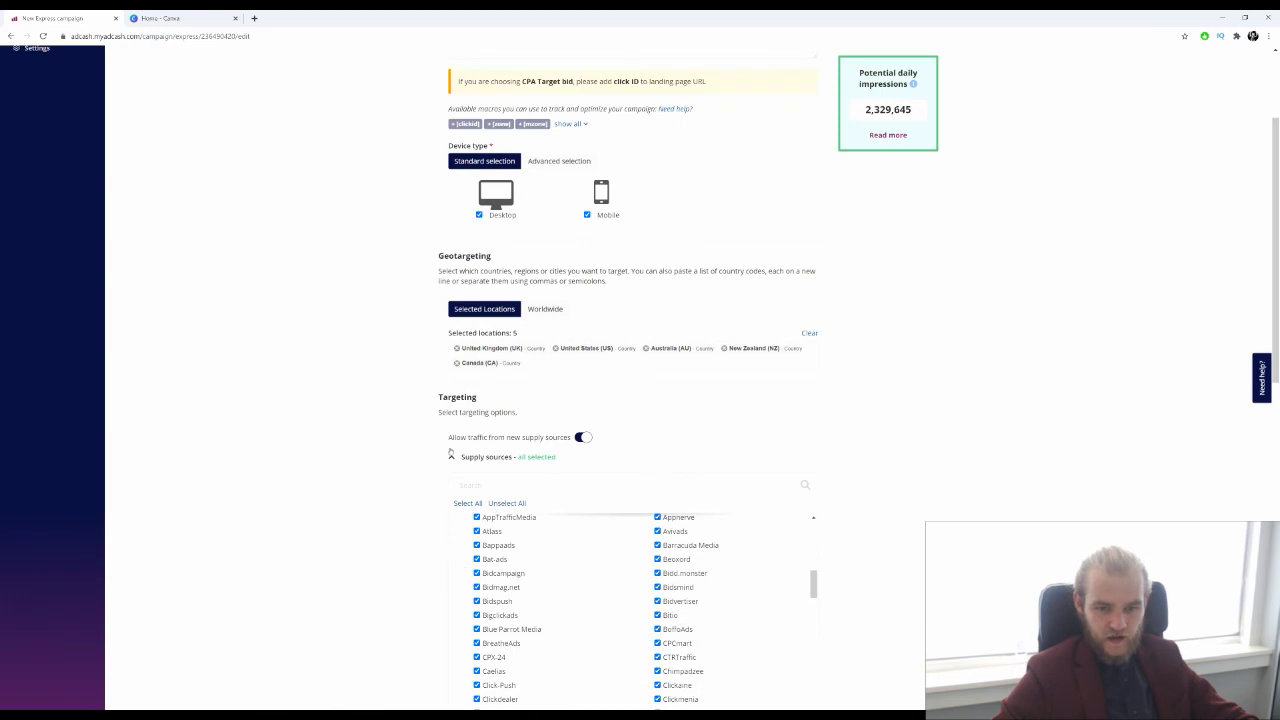
pyautogui.click(451, 456)
# Step: Examine the browser language and website category targeting options, along with the bid and budget sections below them
pyautogui.scroll(-2, 425, 443)
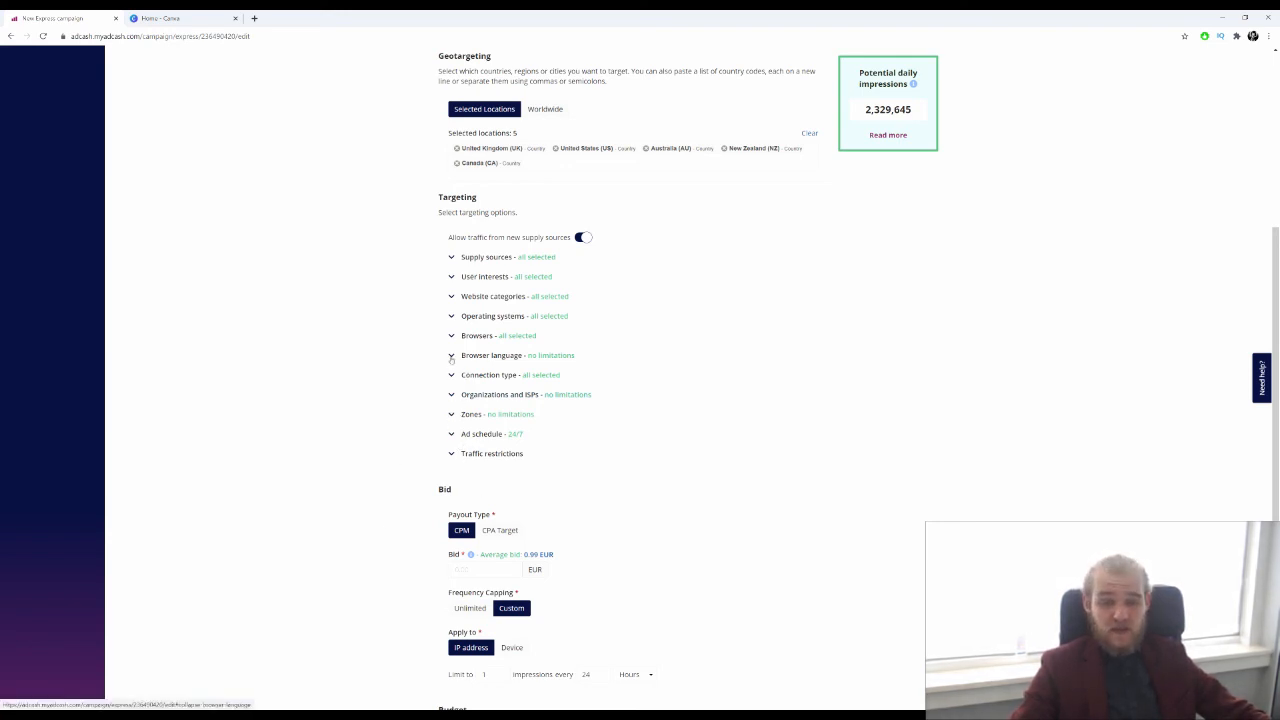
pyautogui.click(444, 355)
pyautogui.click(450, 355)
pyautogui.click(450, 356)
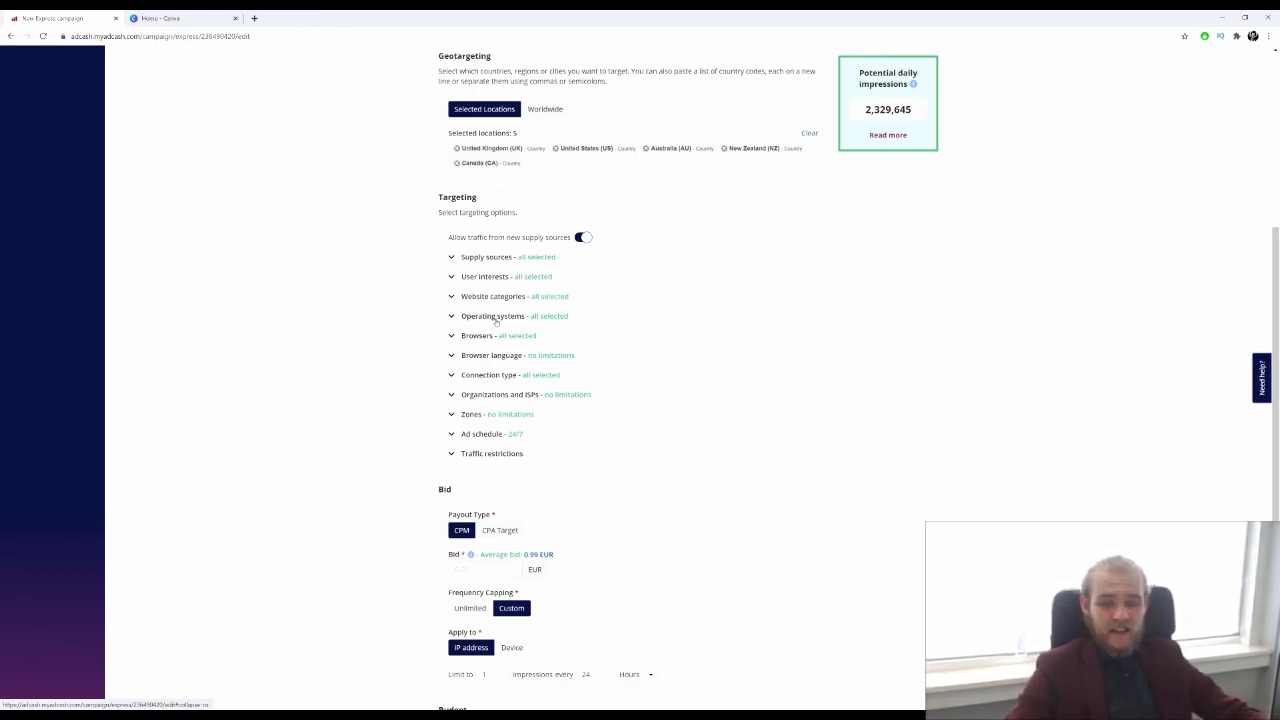
pyautogui.click(453, 296)
pyautogui.click(453, 297)
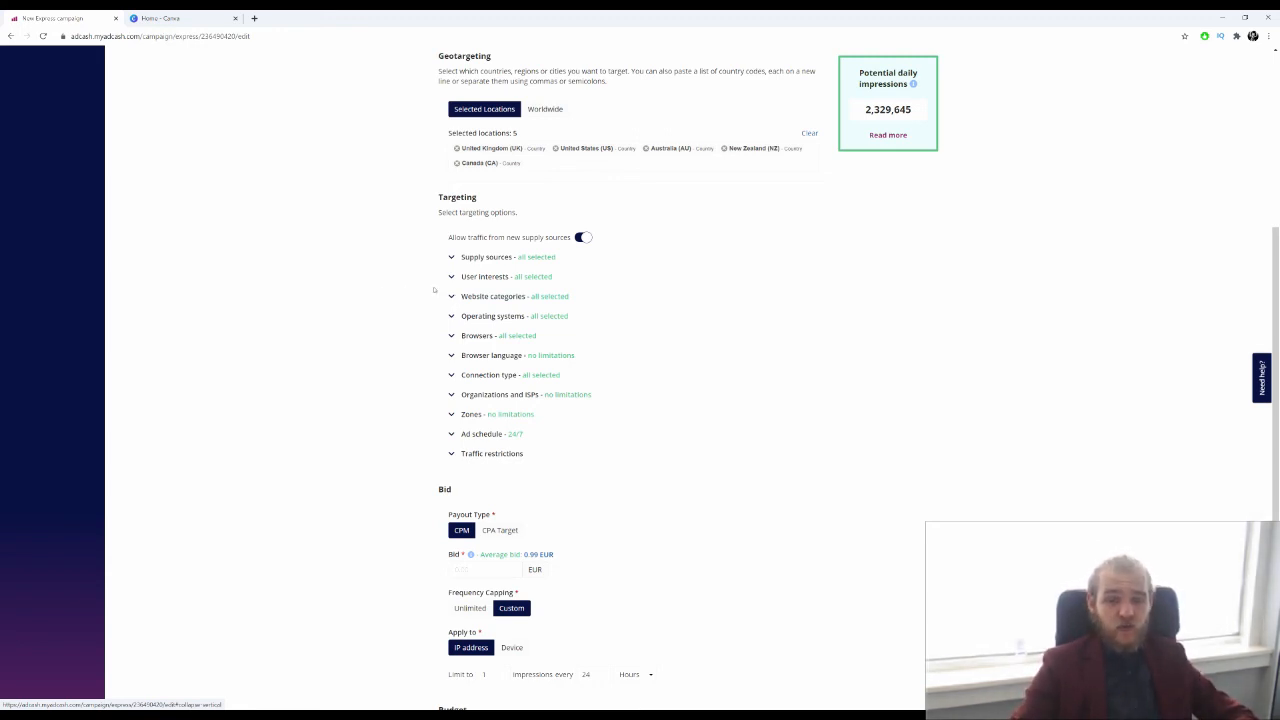
pyautogui.scroll(-3, 446, 338)
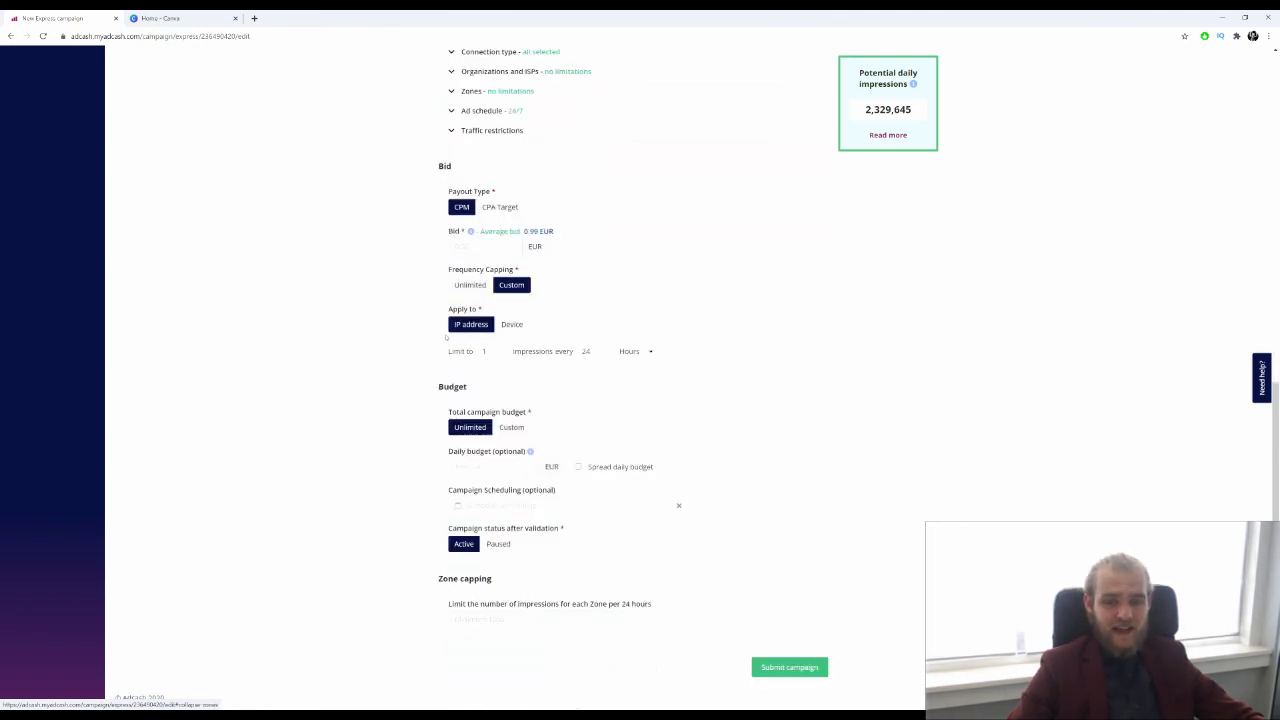
pyautogui.scroll(3, 446, 338)
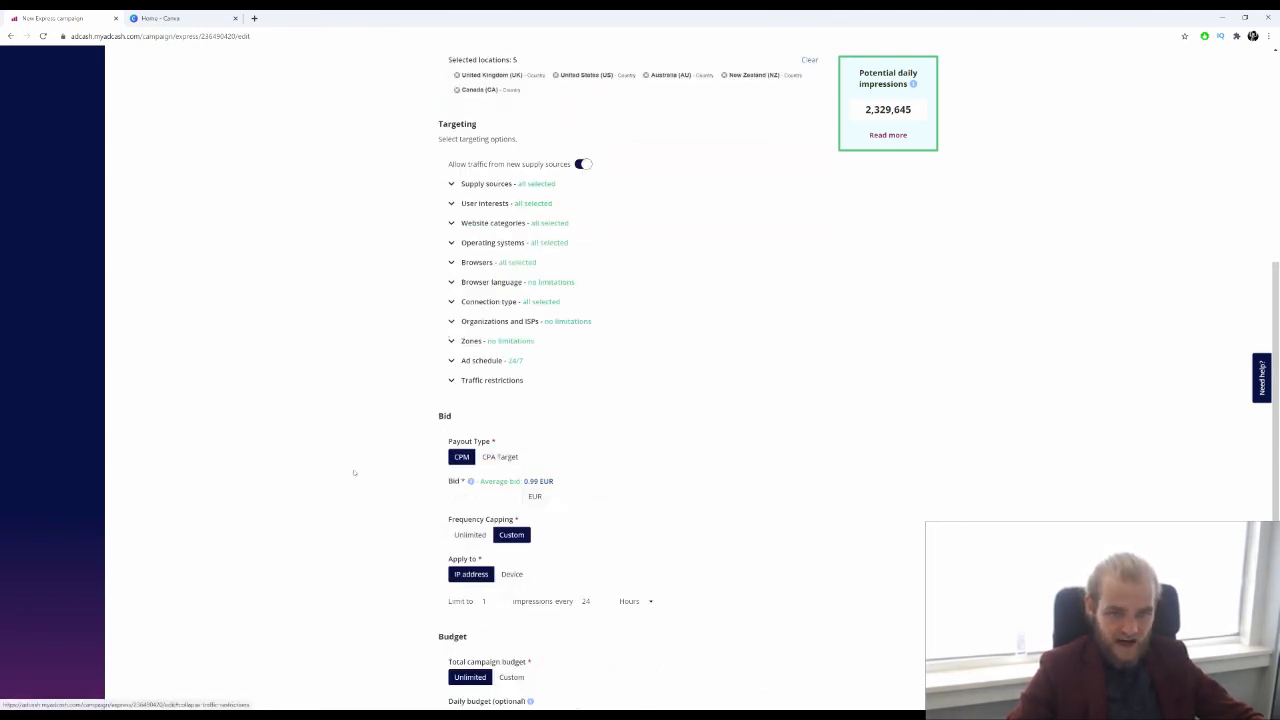
# Step: Keep CPM as the payout type with a bid of 1.00 EUR, and set the frequency capping to Unlimited
pyautogui.scroll(-3, 386, 491)
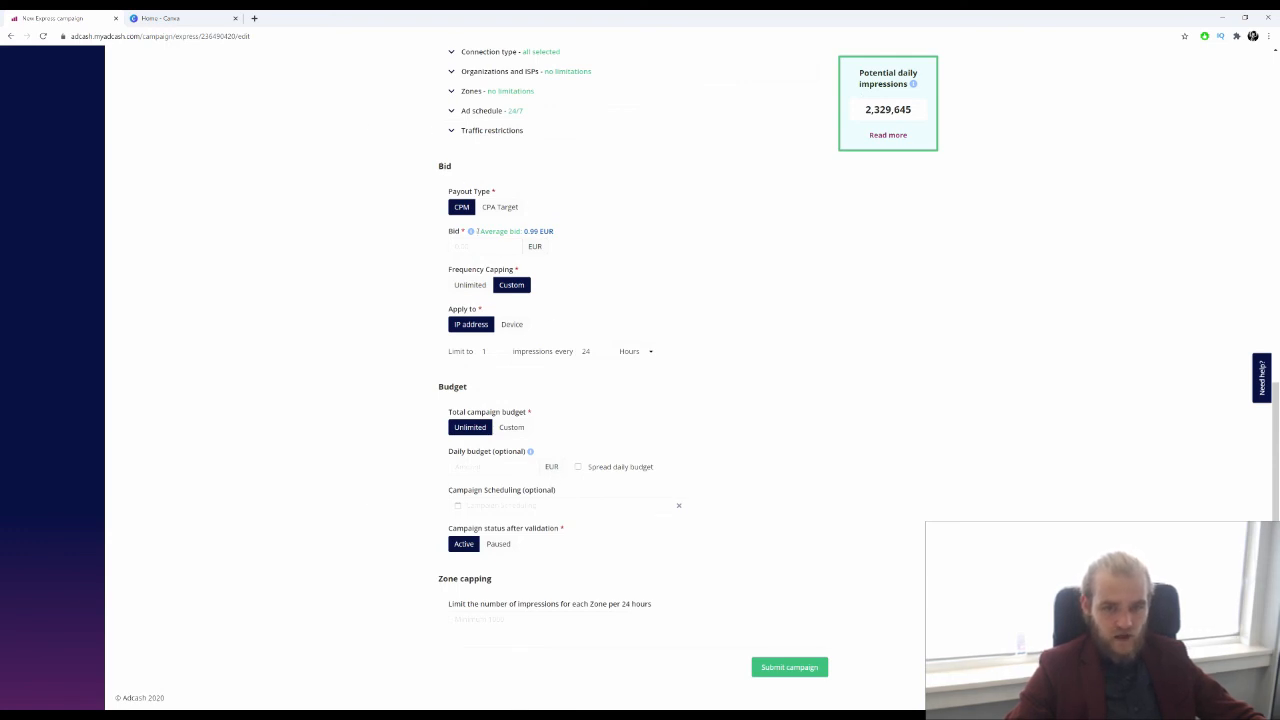
pyautogui.click(503, 207)
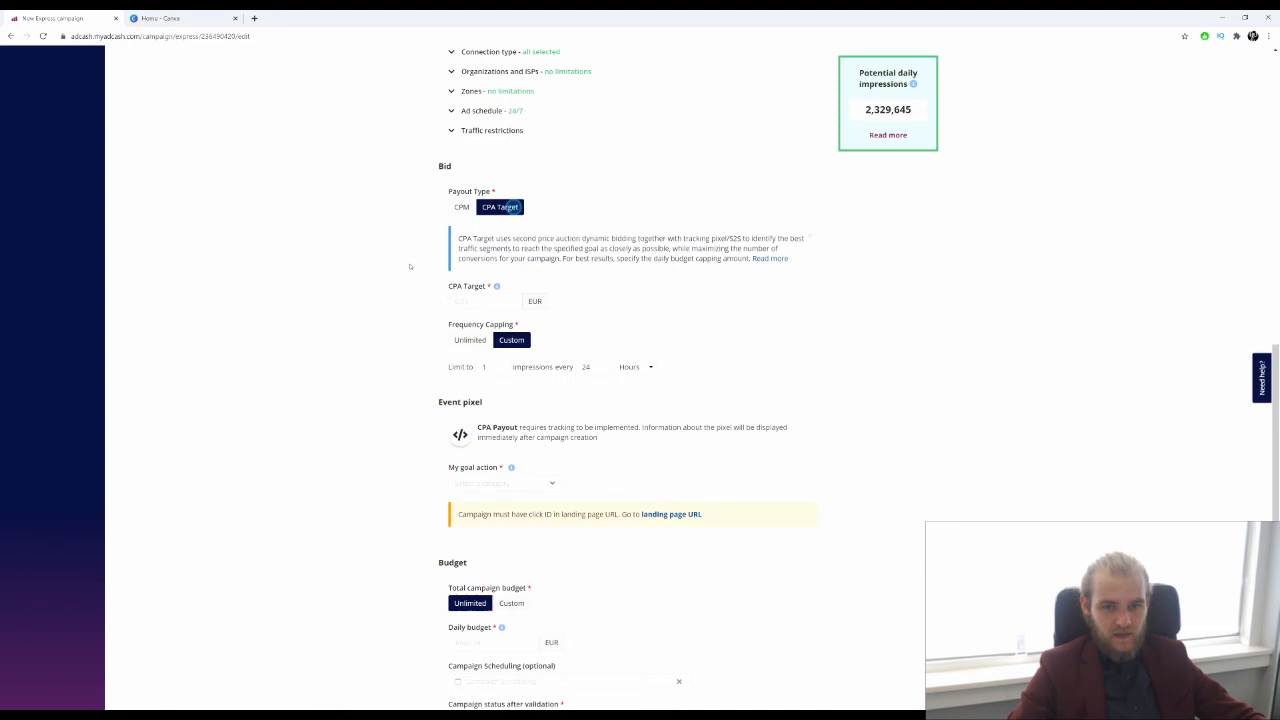
pyautogui.click(461, 207)
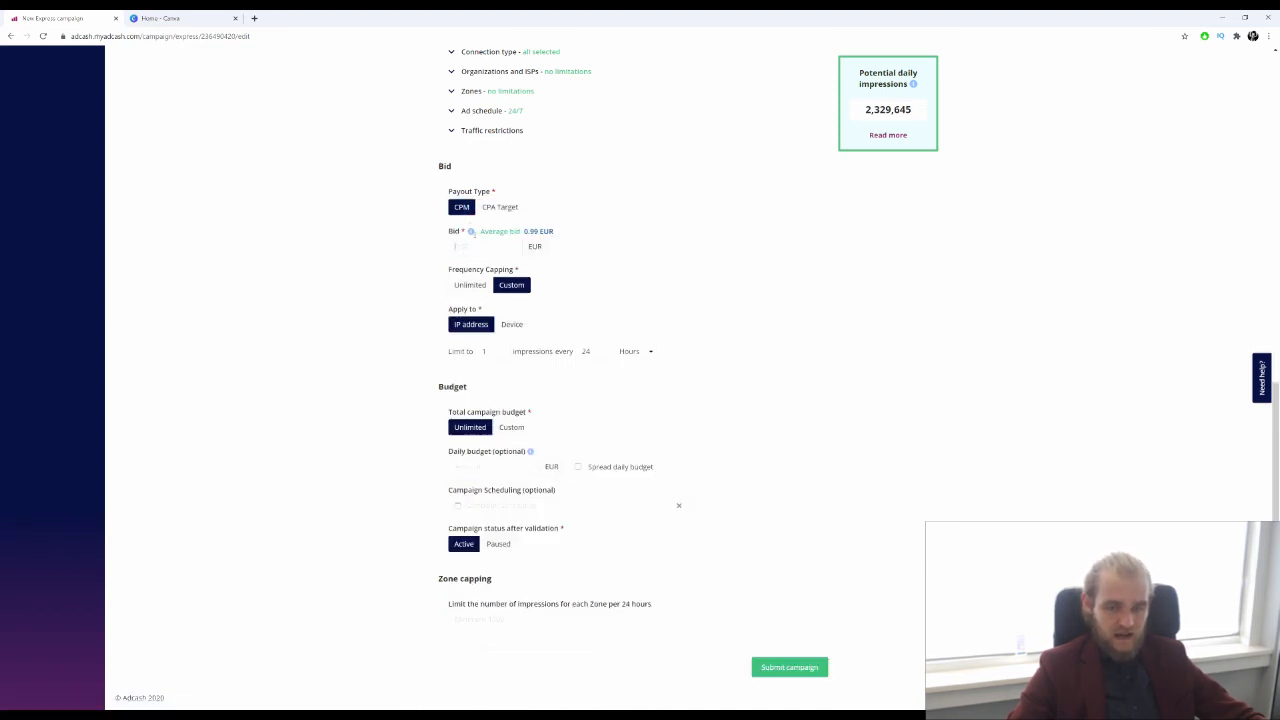
pyautogui.moveTo(477, 234); pyautogui.dragTo(570, 240)
pyautogui.click(565, 246)
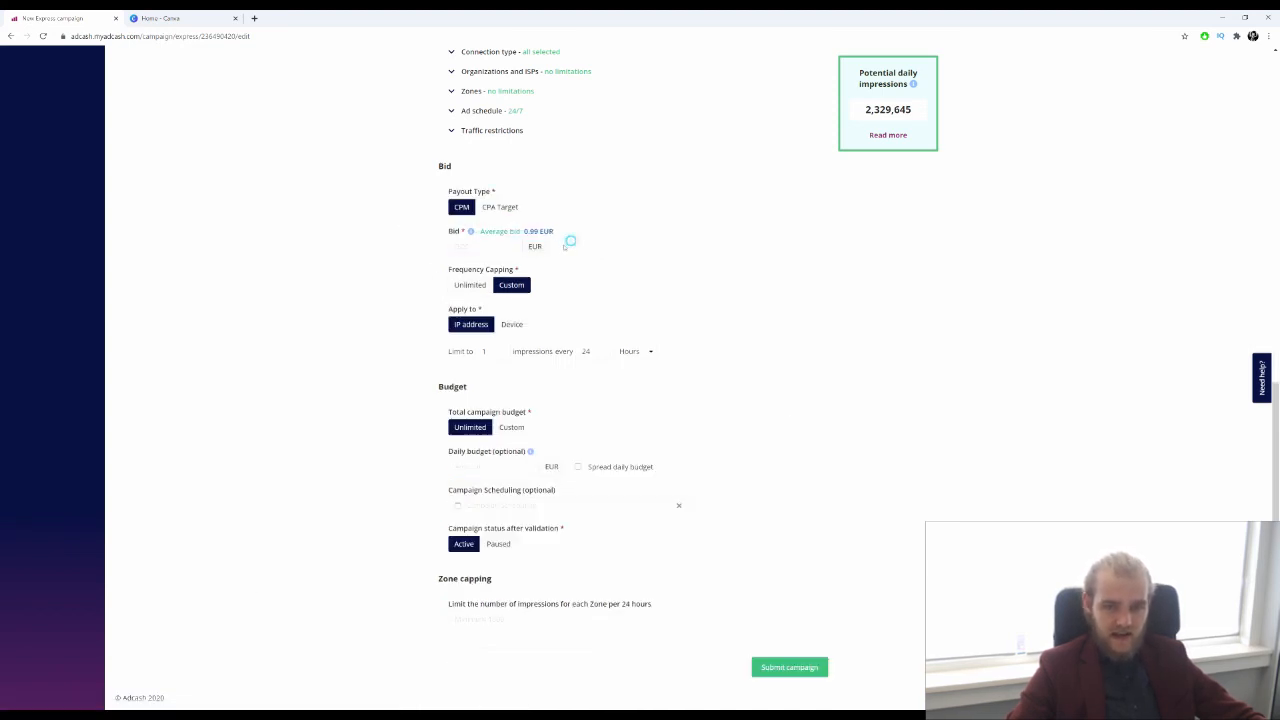
pyautogui.write('1.00')
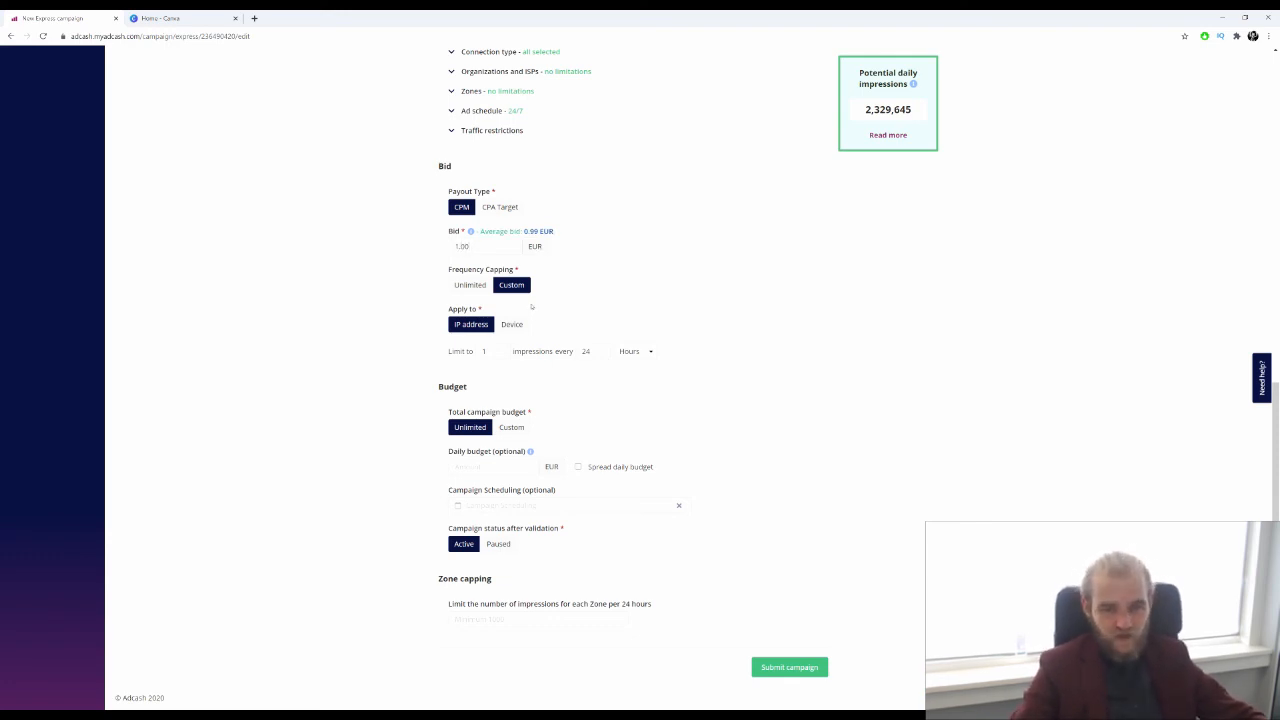
pyautogui.click(514, 286)
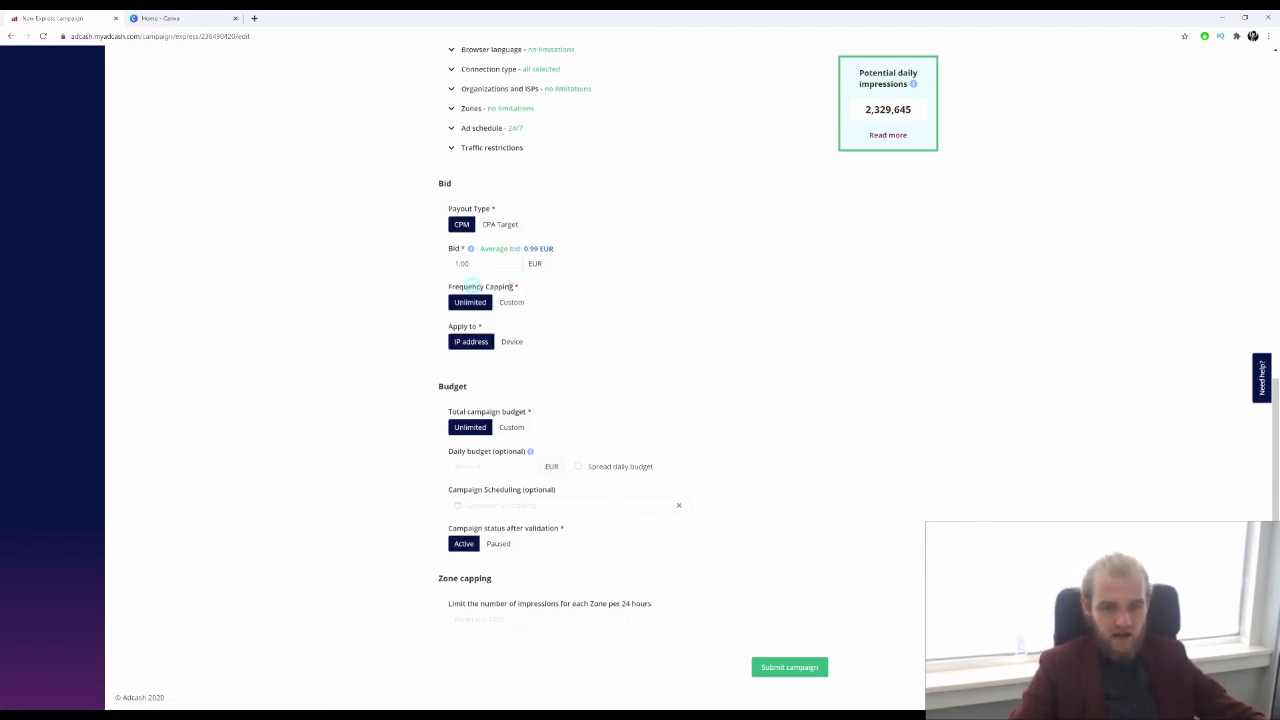
# Step: Set a custom frequency cap limiting the campaign to 2 impressions every 24 hours per IP address
pyautogui.click(513, 302)
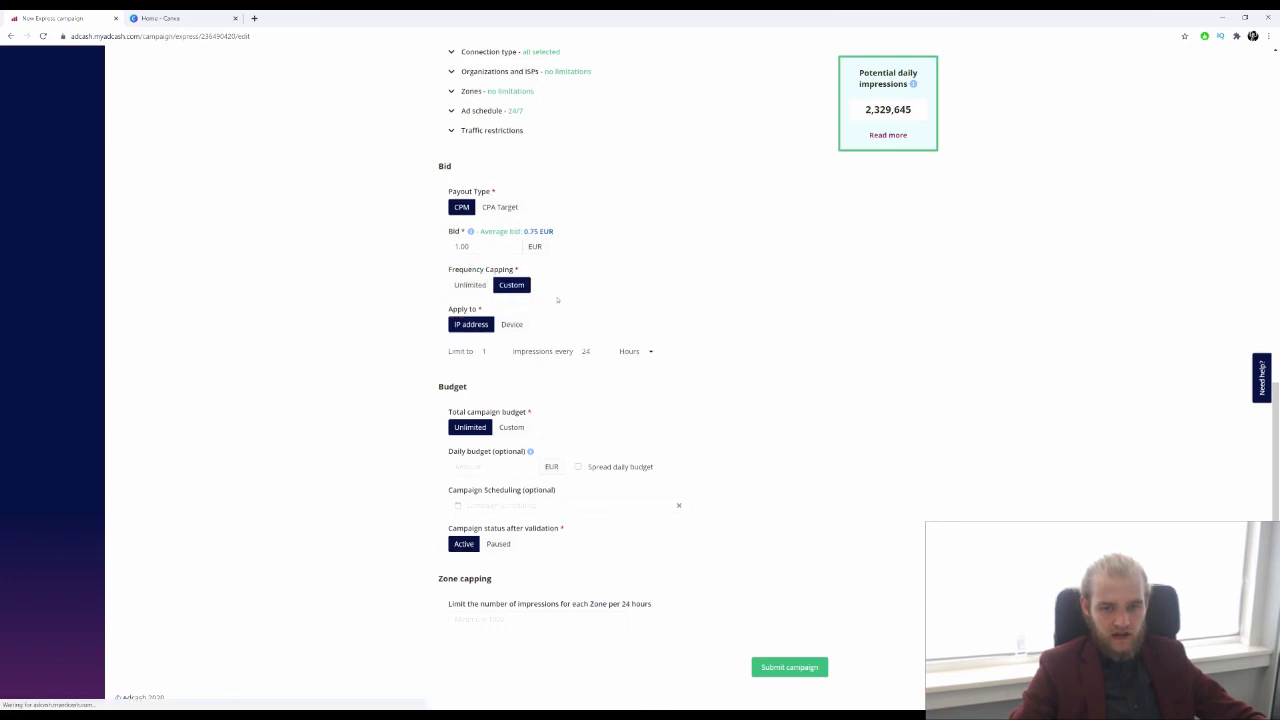
pyautogui.click(501, 348)
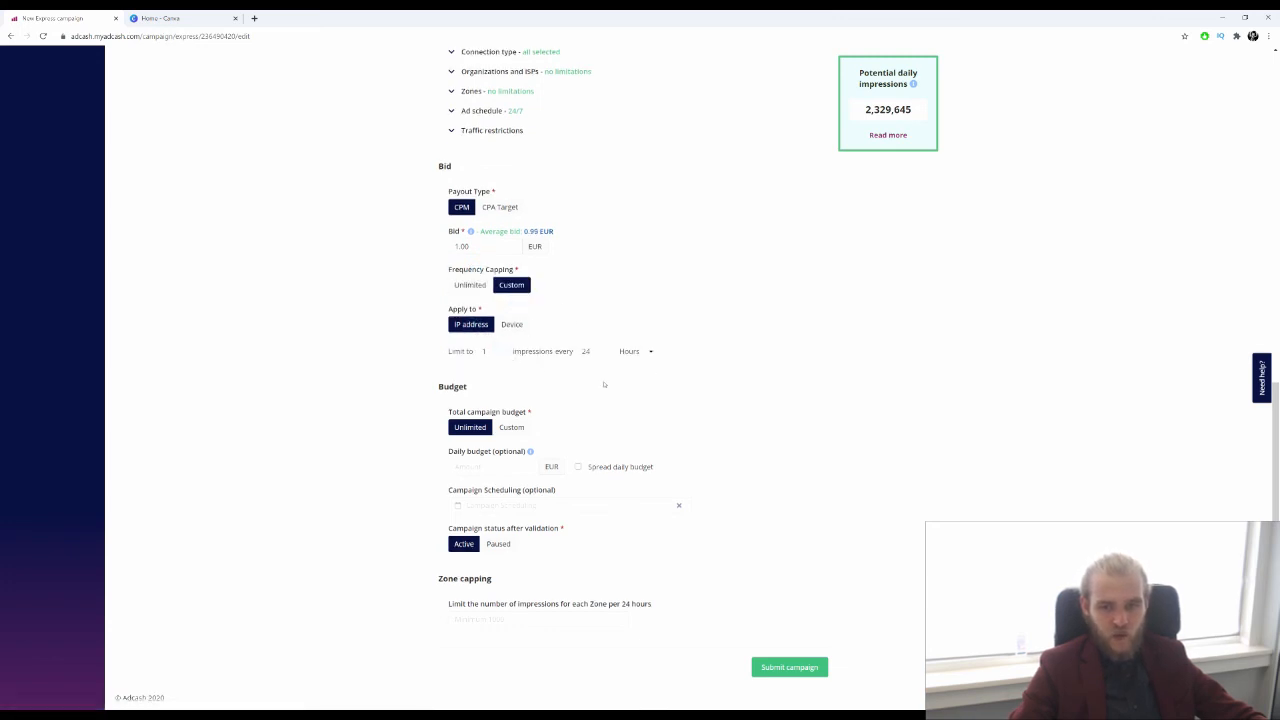
pyautogui.write('2')
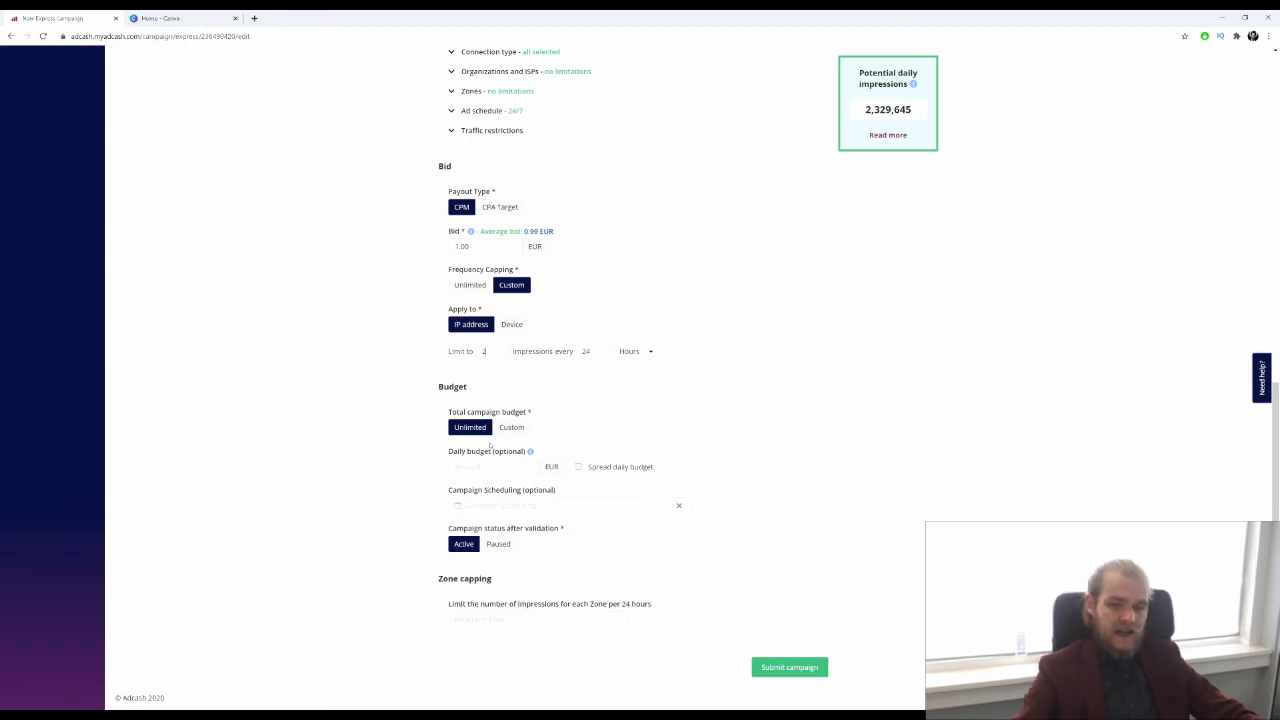
# Step: Set the daily budget to 200 EUR and turn on spreading of the daily budget
pyautogui.click(495, 474)
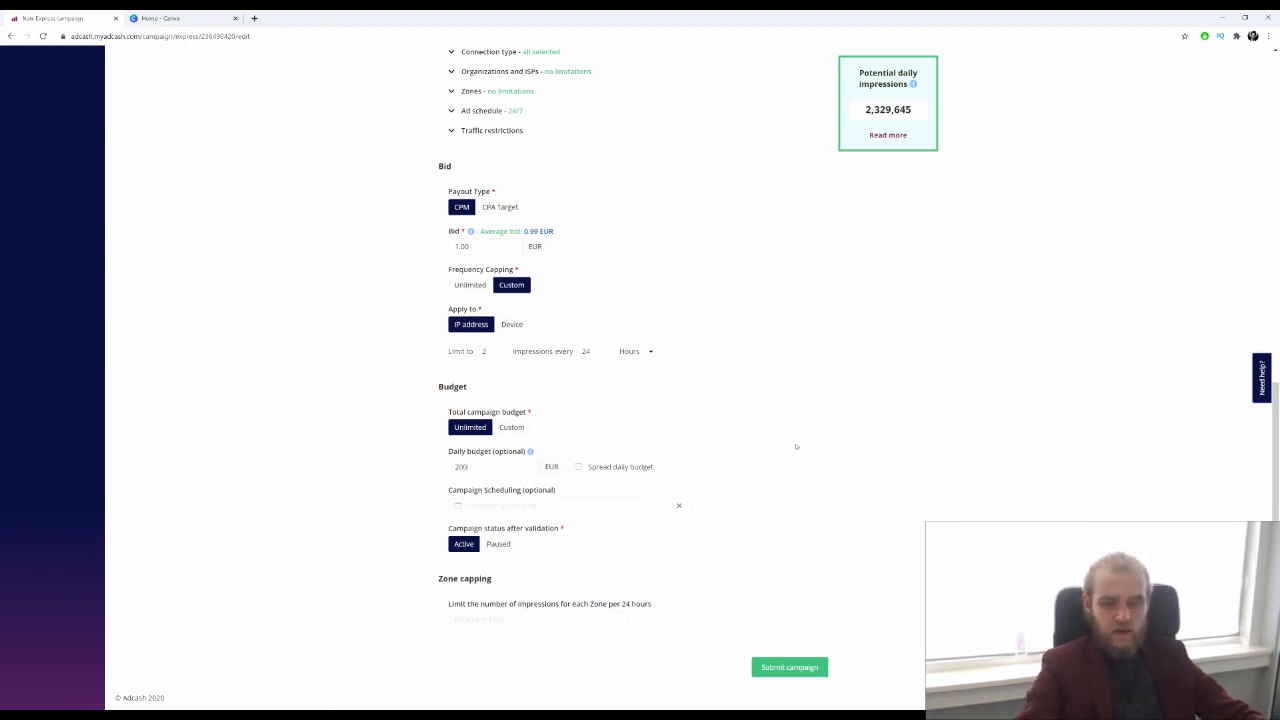
pyautogui.click(590, 467)
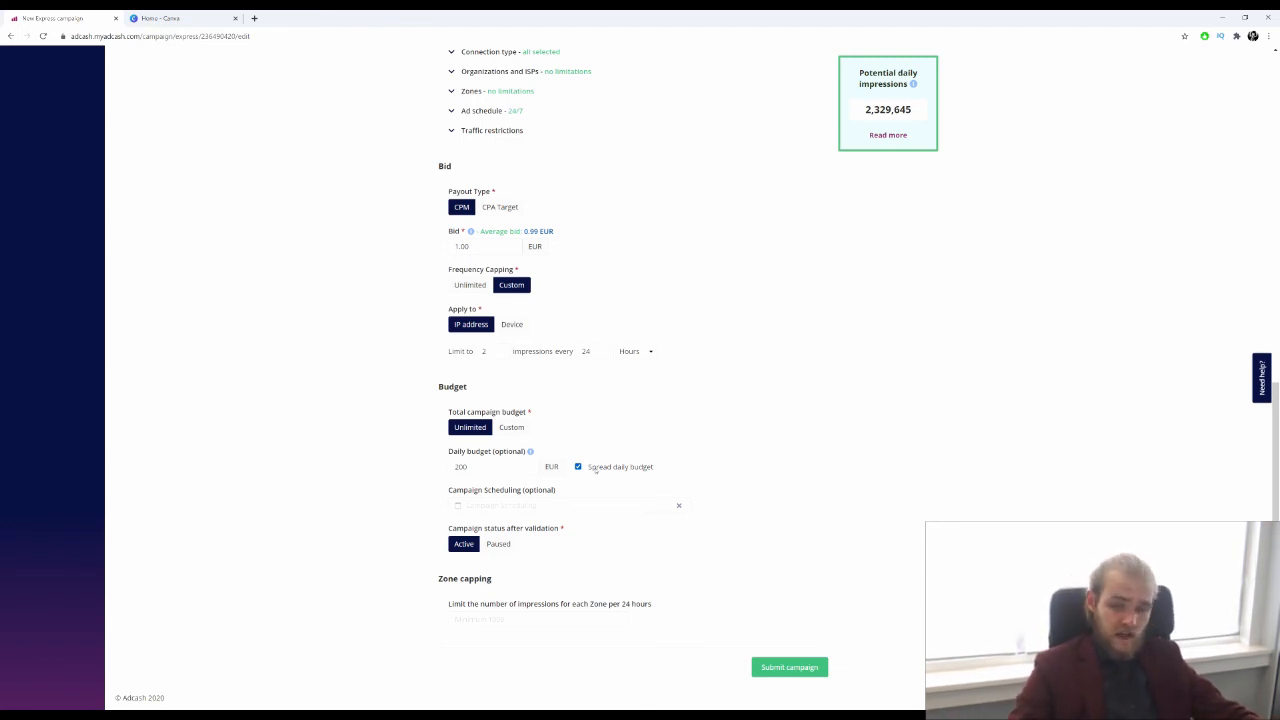
# Step: Look at the campaign scheduling calendar without choosing dates, and review the post-validation status and zone capping settings
pyautogui.click(476, 510)
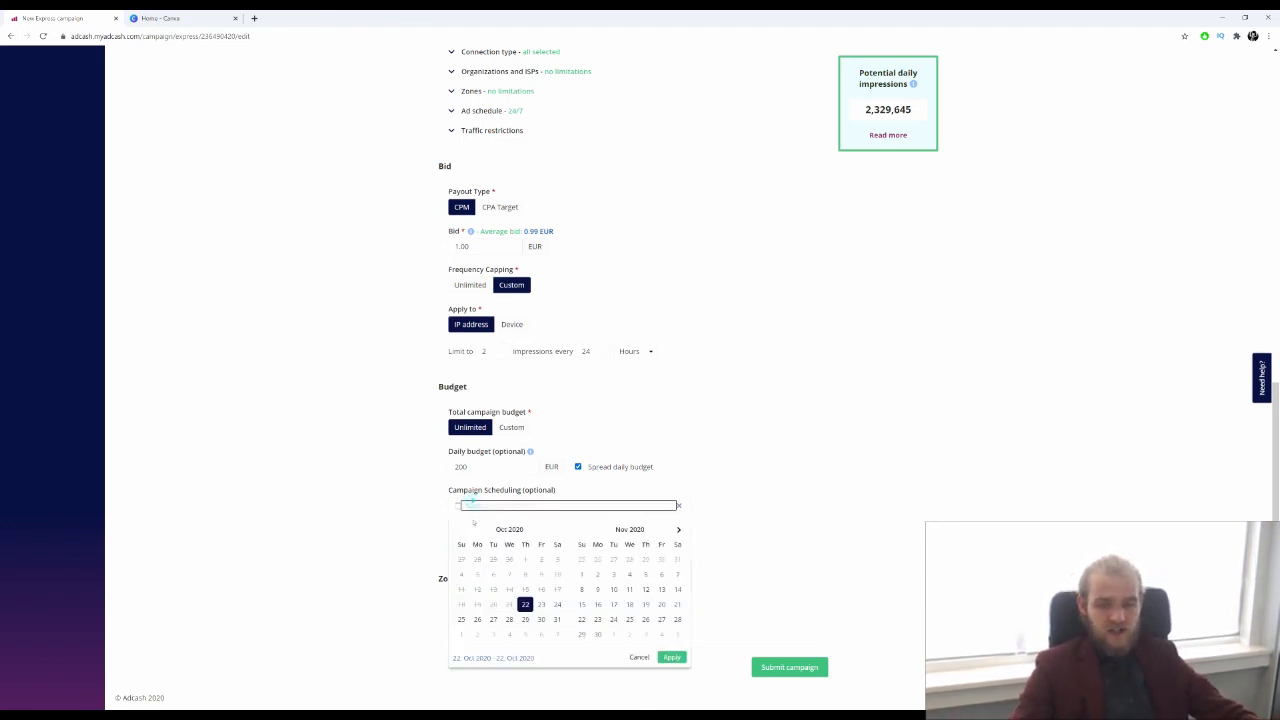
pyautogui.click(363, 489)
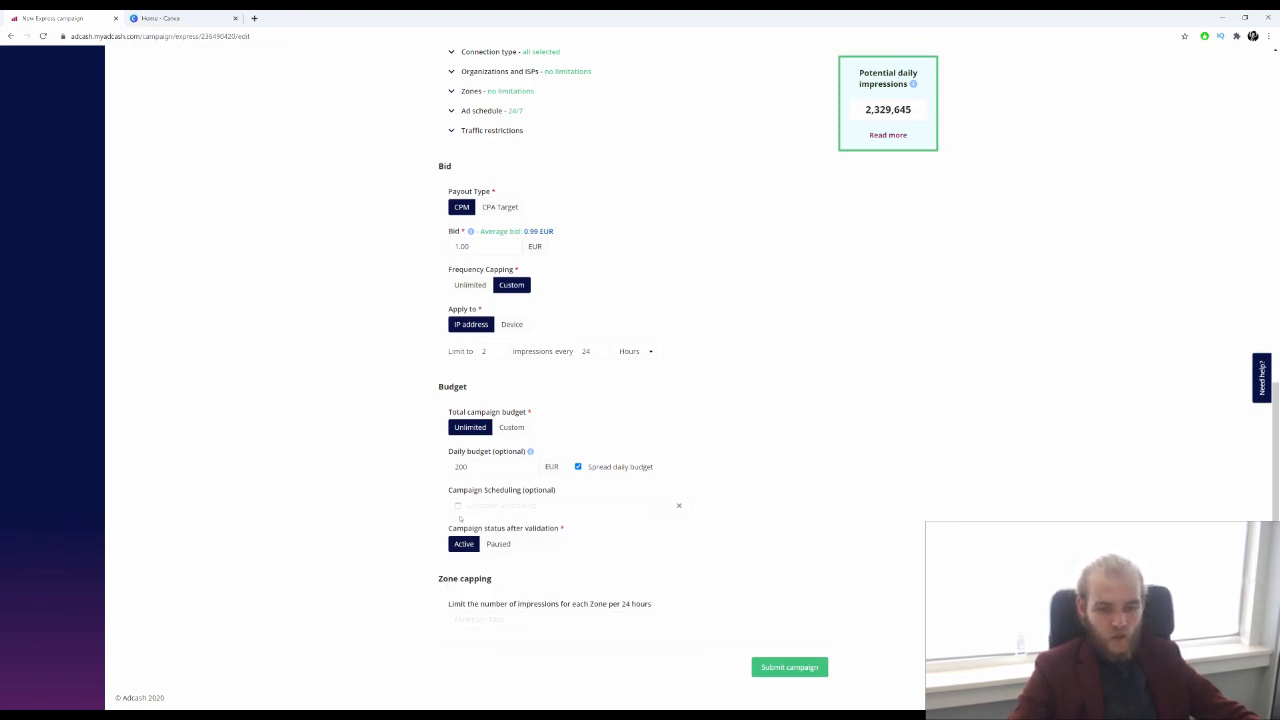
pyautogui.moveTo(447, 528); pyautogui.dragTo(521, 528)
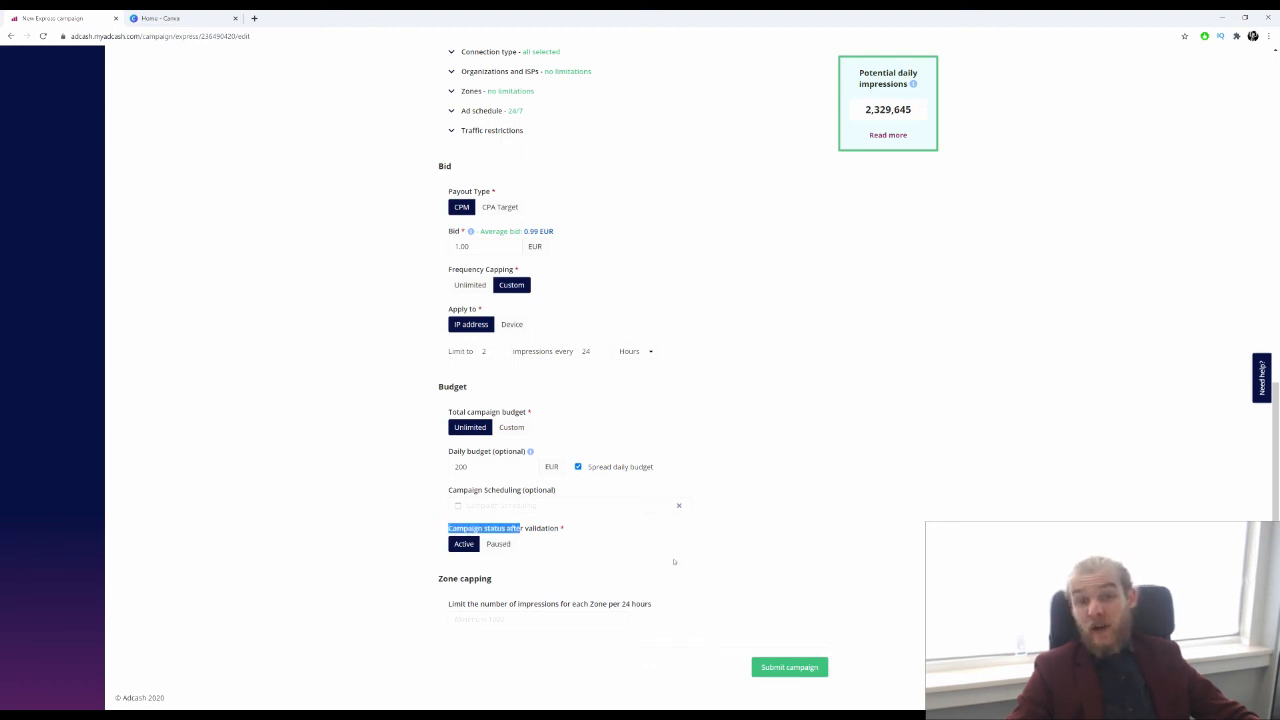
pyautogui.click(691, 554)
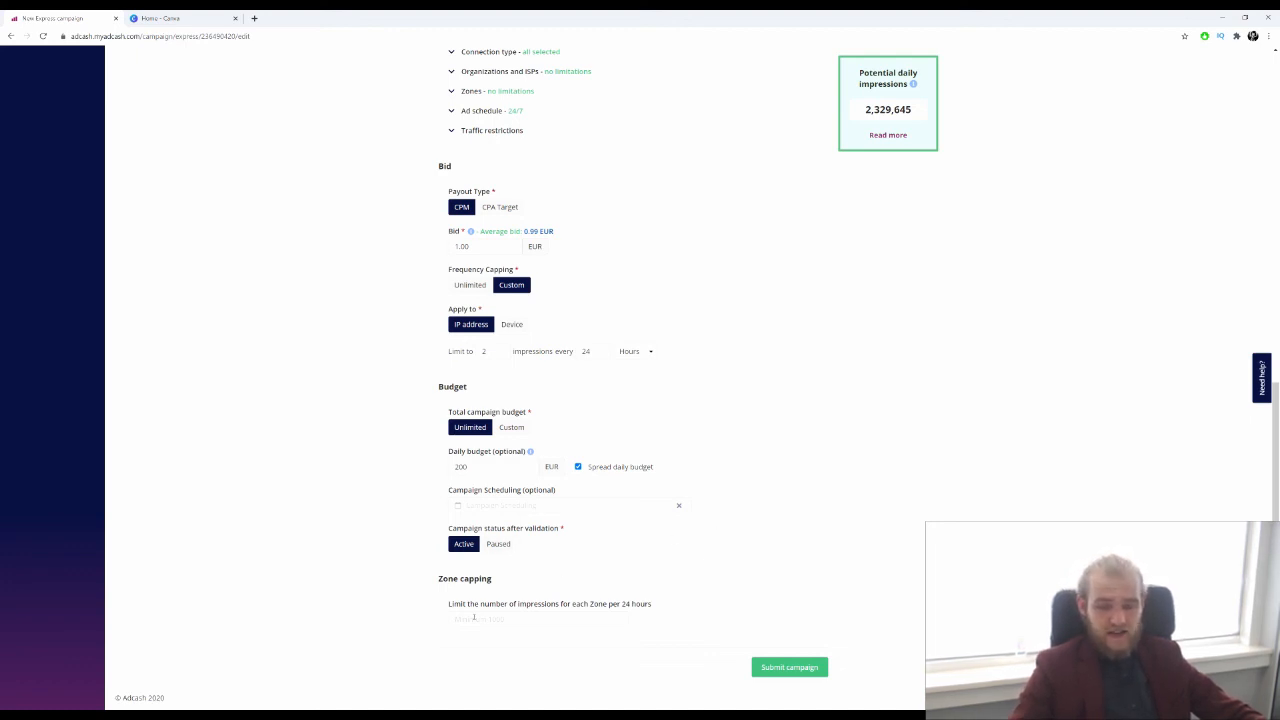
pyautogui.moveTo(532, 579); pyautogui.dragTo(610, 588)
pyautogui.click(610, 588)
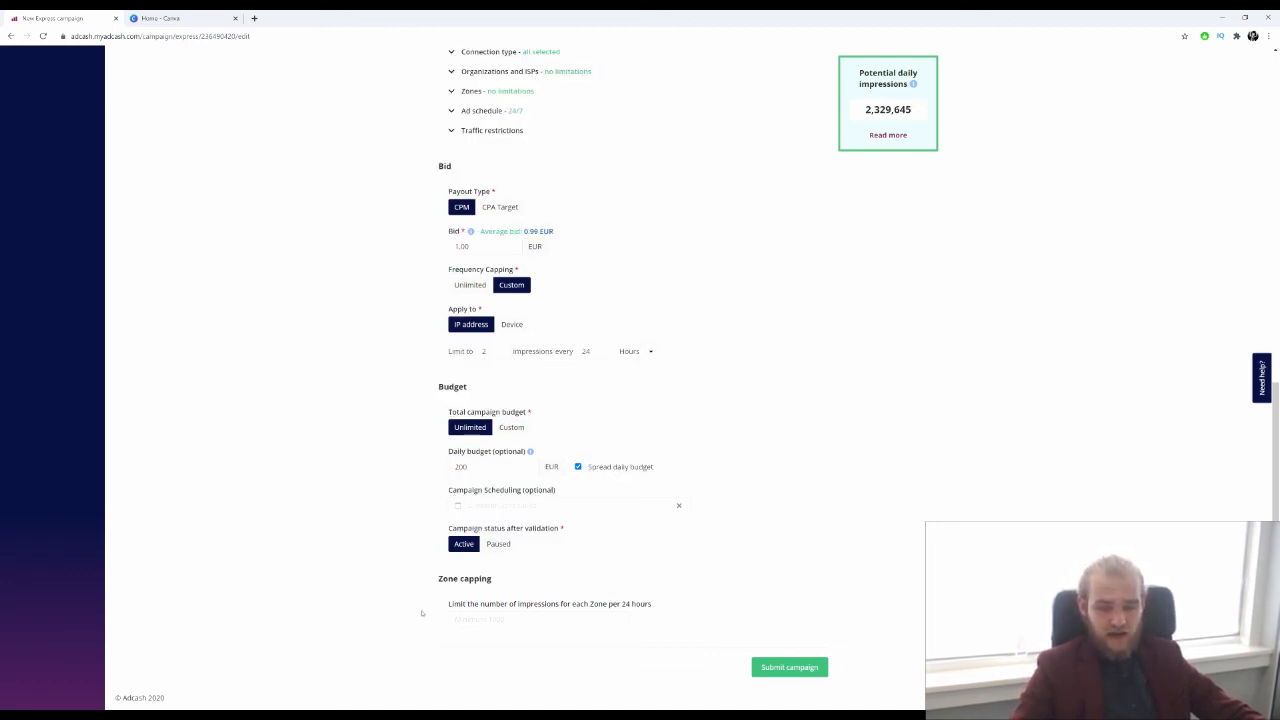